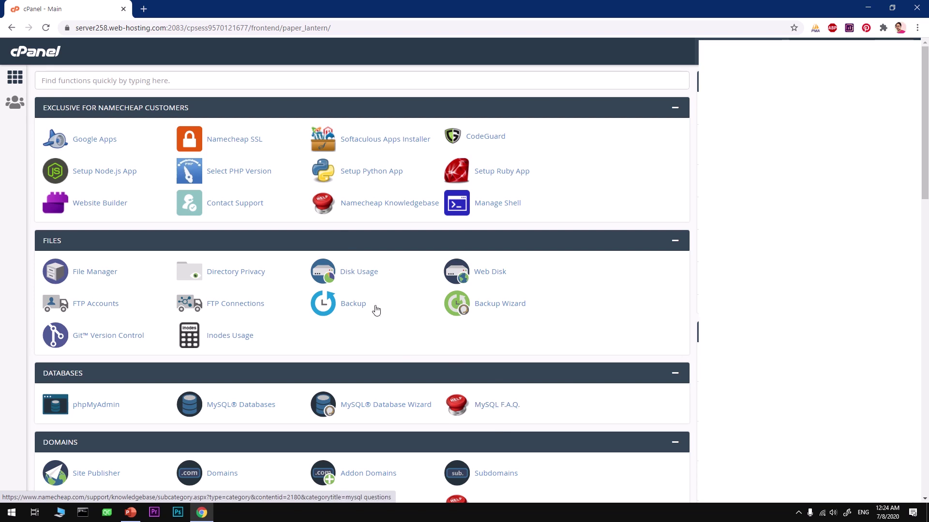
# Open the PHP Selector and keep PHP 7.3 as the current version
pyautogui.click(252, 178)
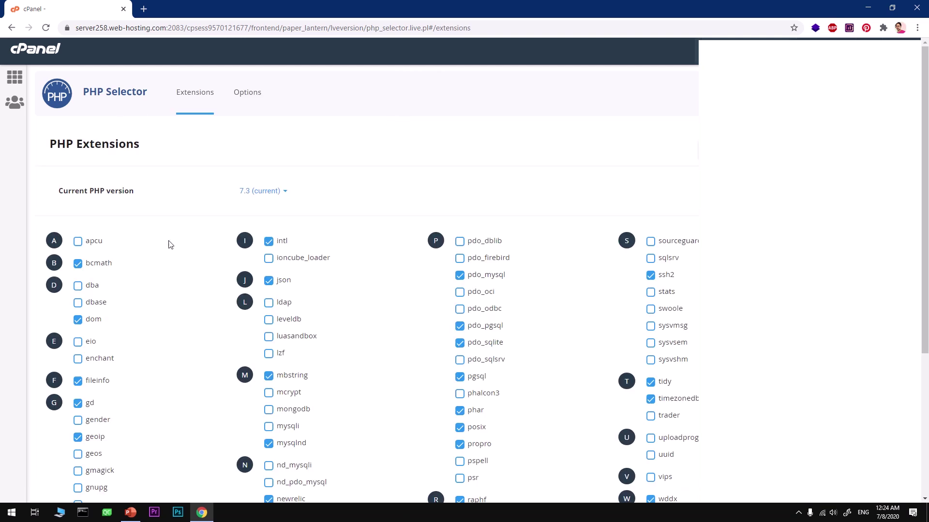
pyautogui.click(281, 193)
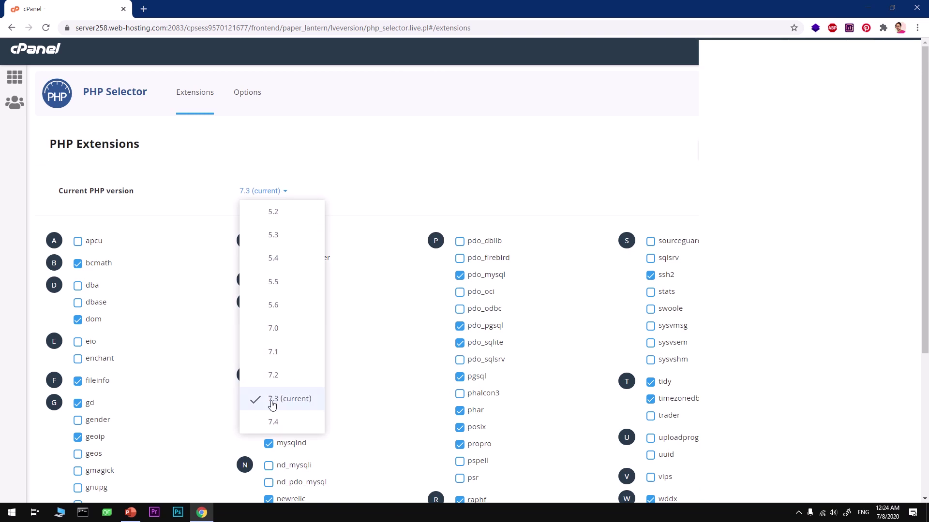
pyautogui.click(514, 216)
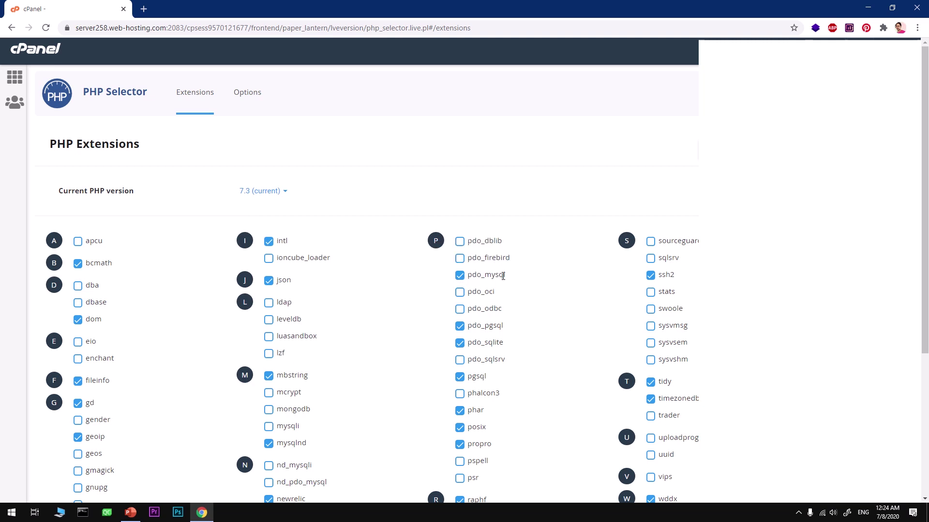
# Search the tools for 'add', review ajobe.org under Addon Domains, then return to the cPanel home
pyautogui.click(11, 79)
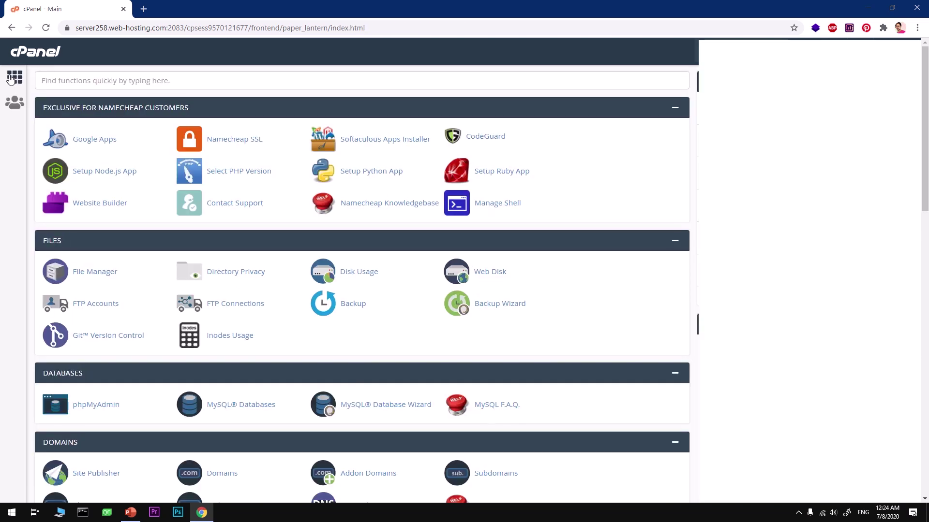
pyautogui.click(110, 81)
pyautogui.write('add')
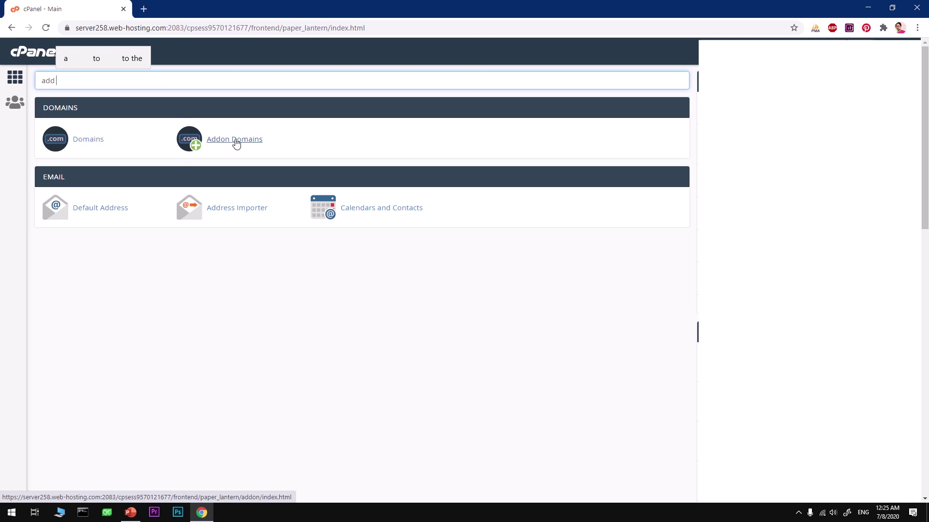
pyautogui.click(242, 146)
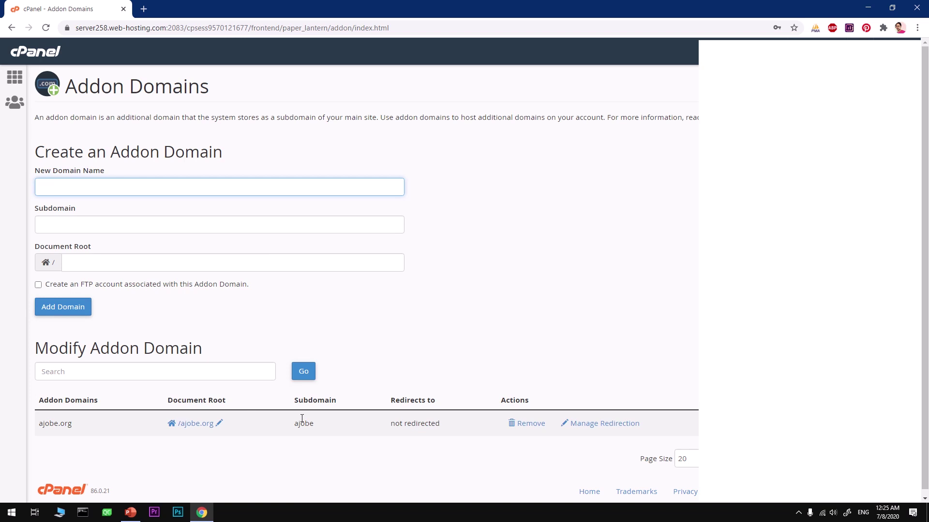
pyautogui.click(12, 75)
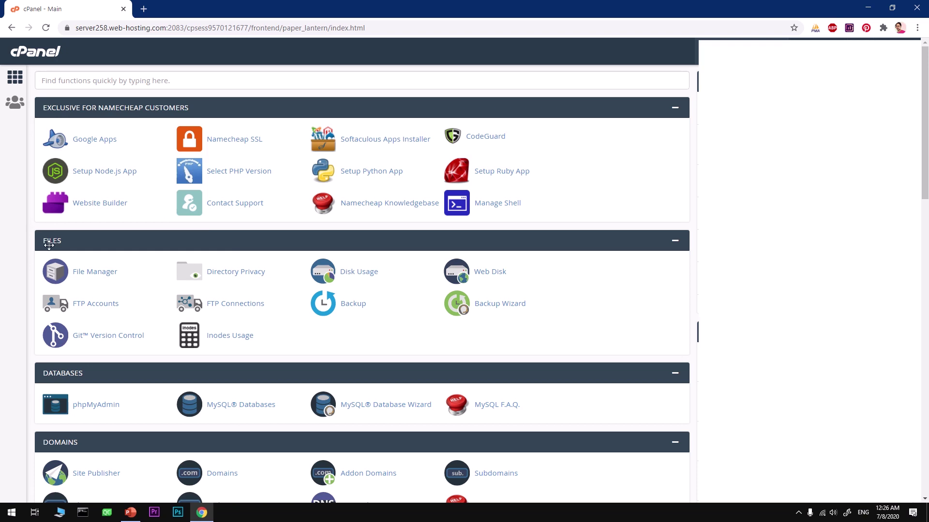
# Page through the Softaculous carousels and open the E-Commerce category
pyautogui.scroll(-15, 358, 448)
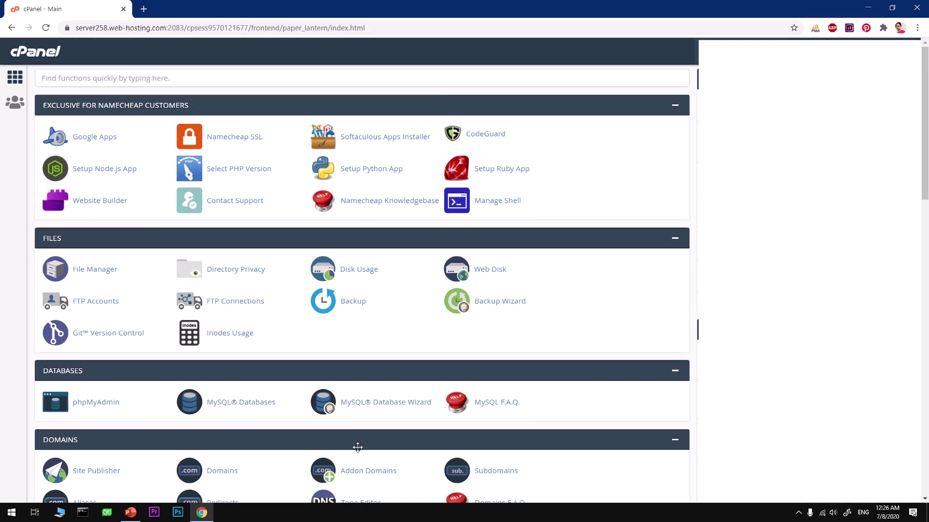
pyautogui.scroll(-4, 356, 450)
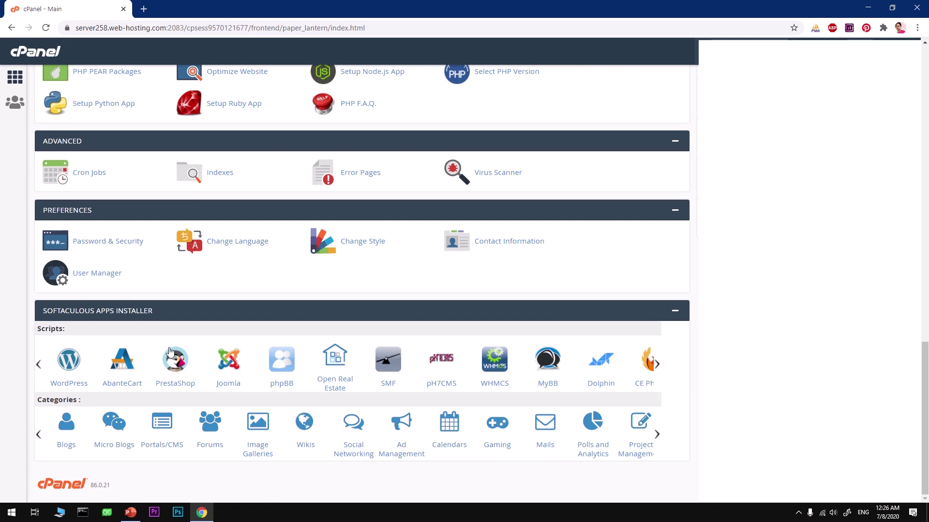
pyautogui.click(658, 437)
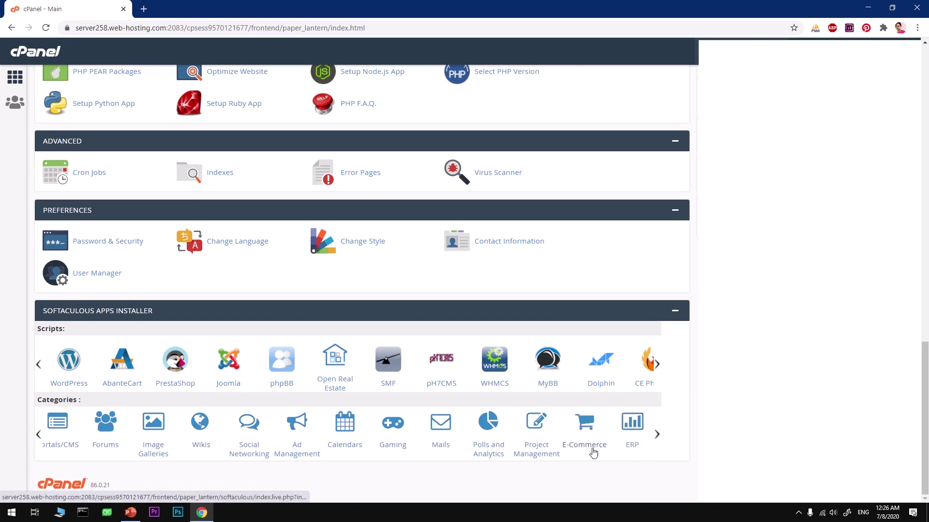
pyautogui.click(657, 366)
pyautogui.click(658, 366)
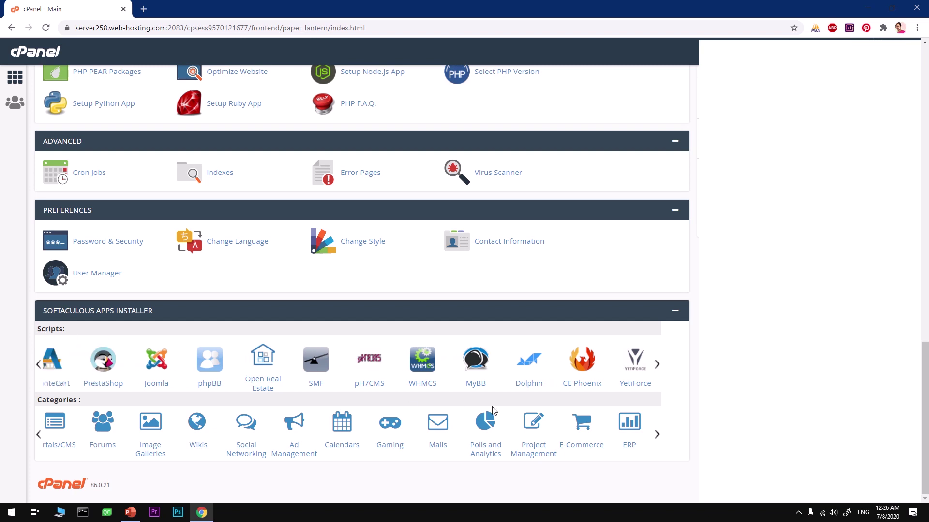
pyautogui.click(575, 446)
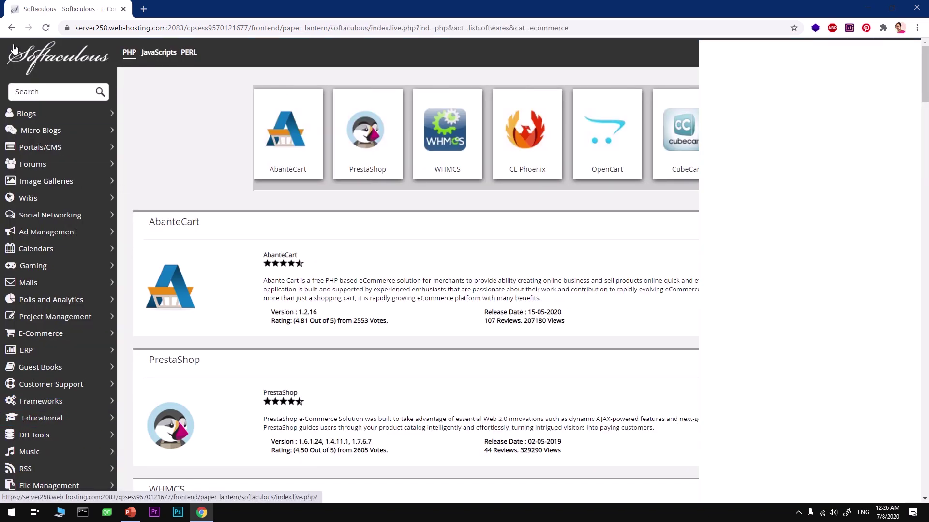
# Open Softaculous Apps Installer and choose Magento under E-Commerce in the sidebar
pyautogui.click(12, 27)
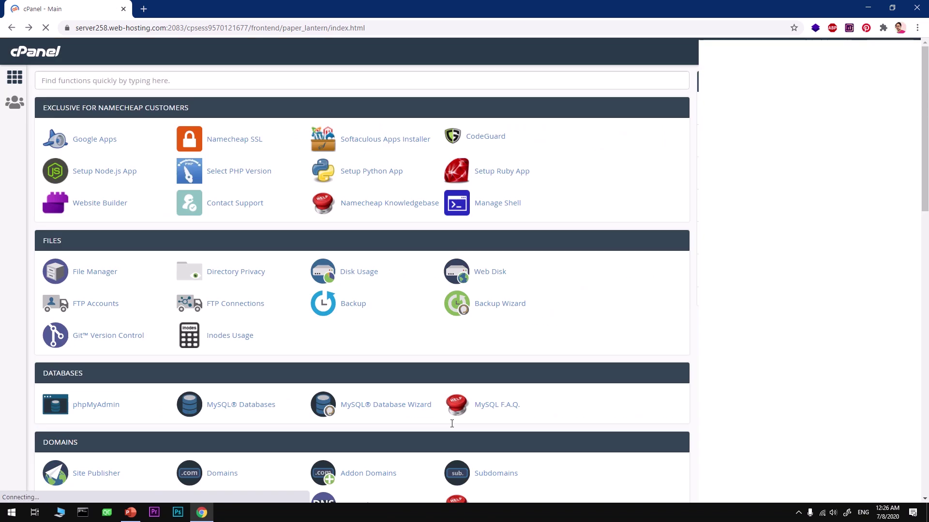
pyautogui.click(384, 144)
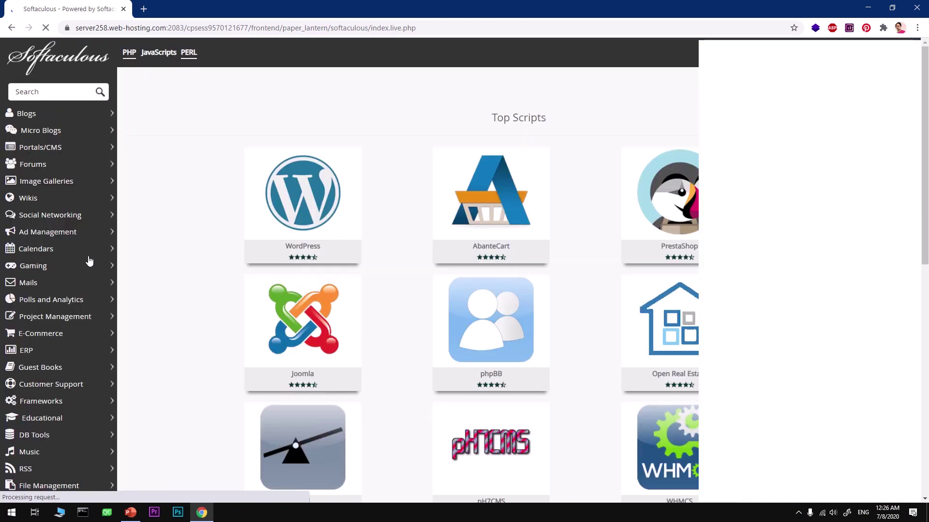
pyautogui.click(66, 336)
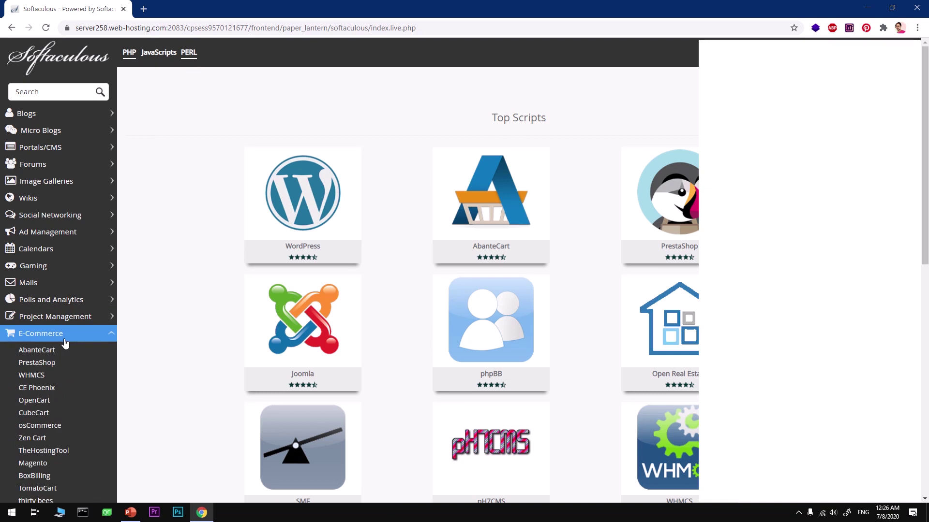
pyautogui.scroll(-2, 56, 481)
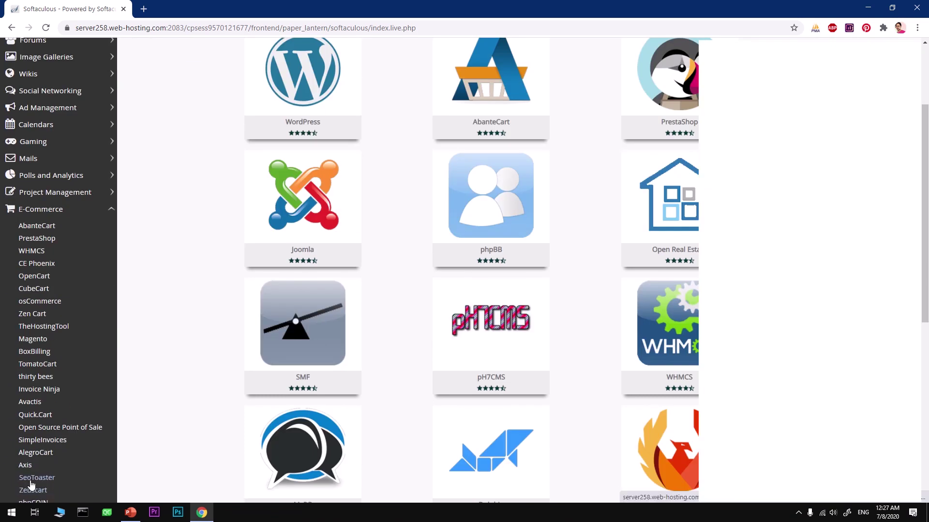
pyautogui.click(37, 342)
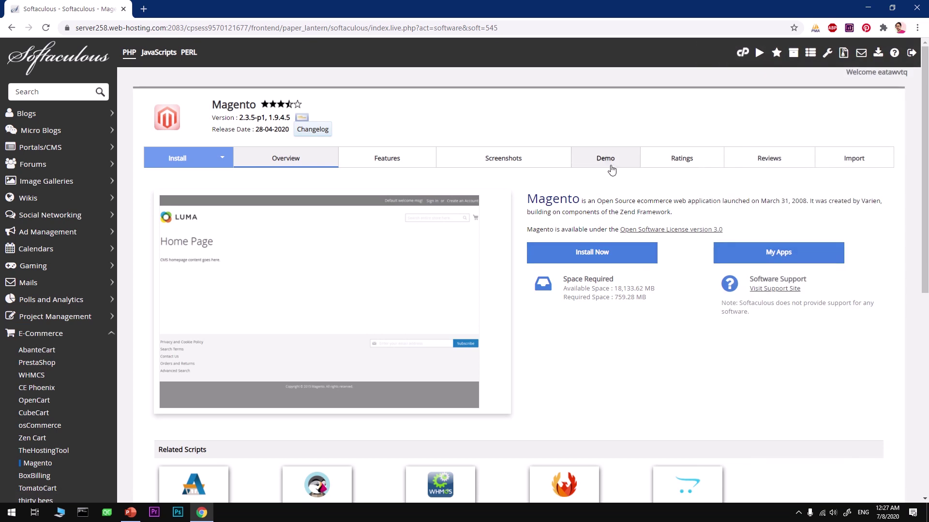
pyautogui.click(574, 258)
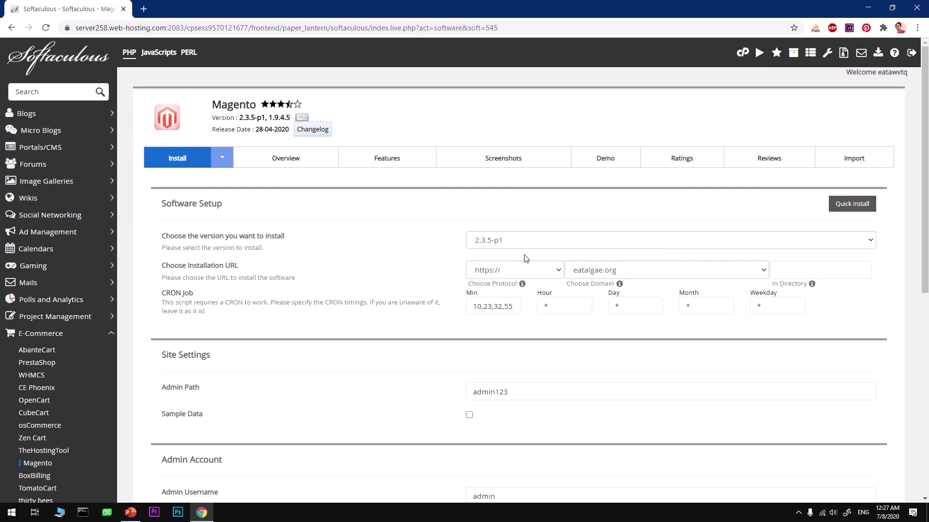
pyautogui.click(224, 238)
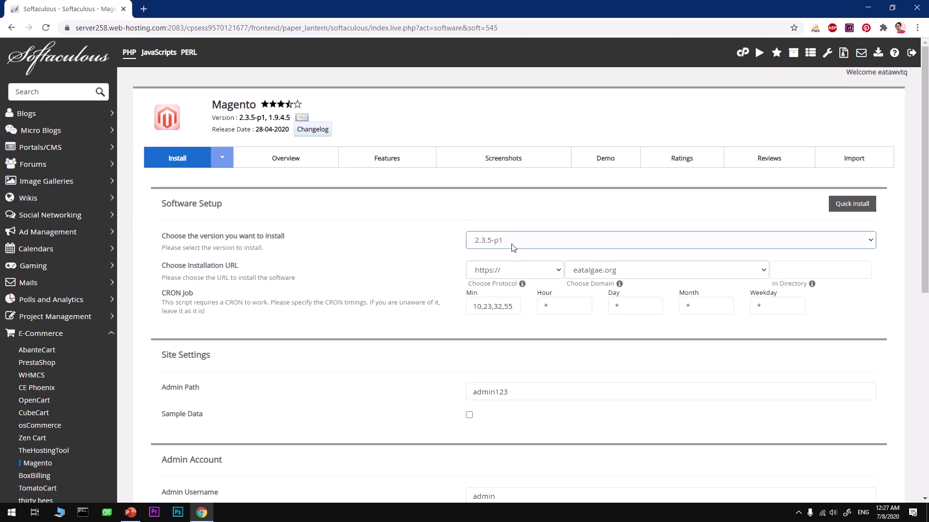
pyautogui.click(520, 269)
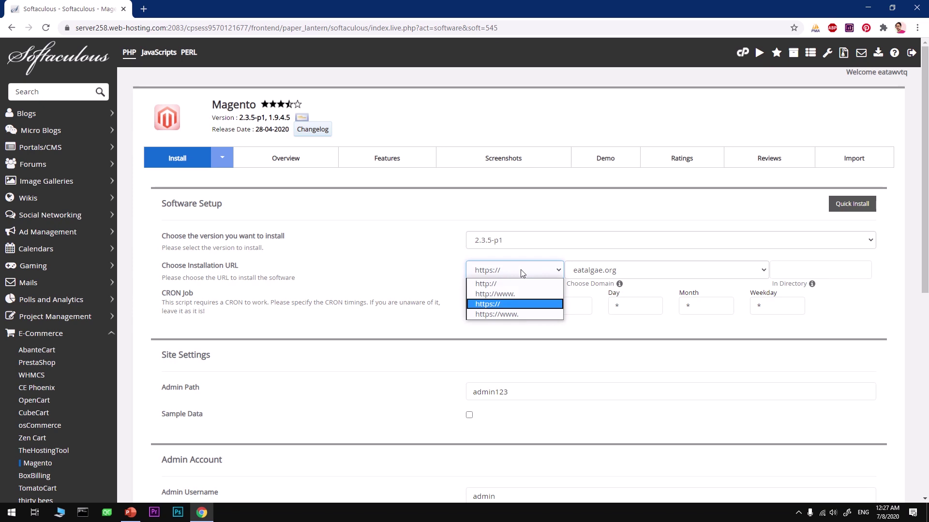
pyautogui.click(502, 305)
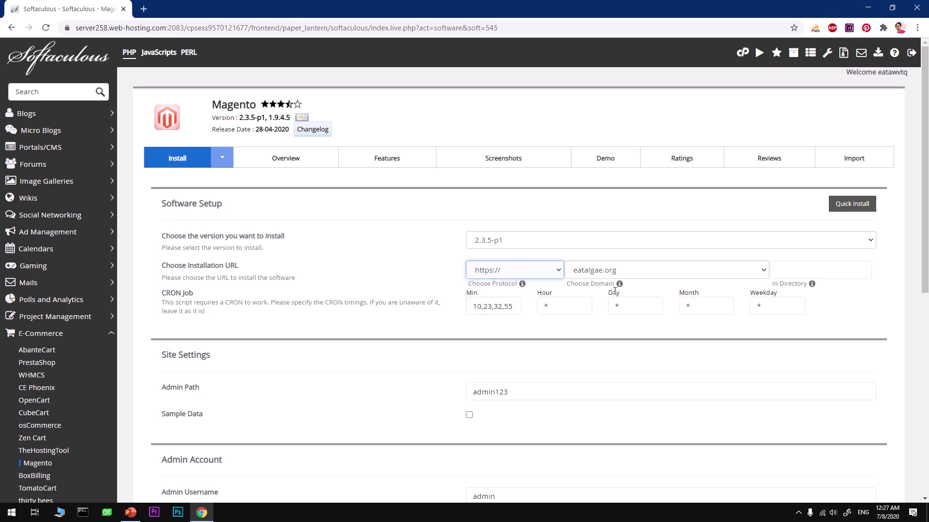
pyautogui.click(628, 271)
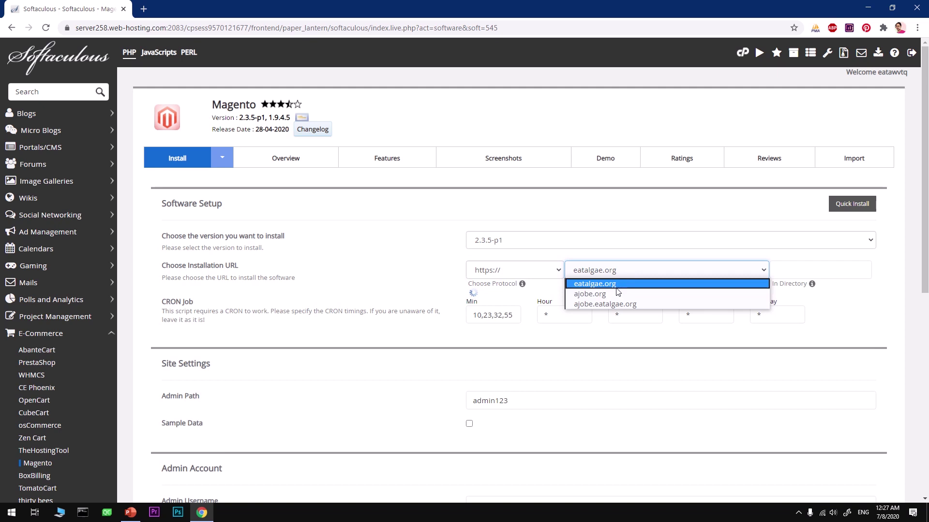
pyautogui.click(617, 295)
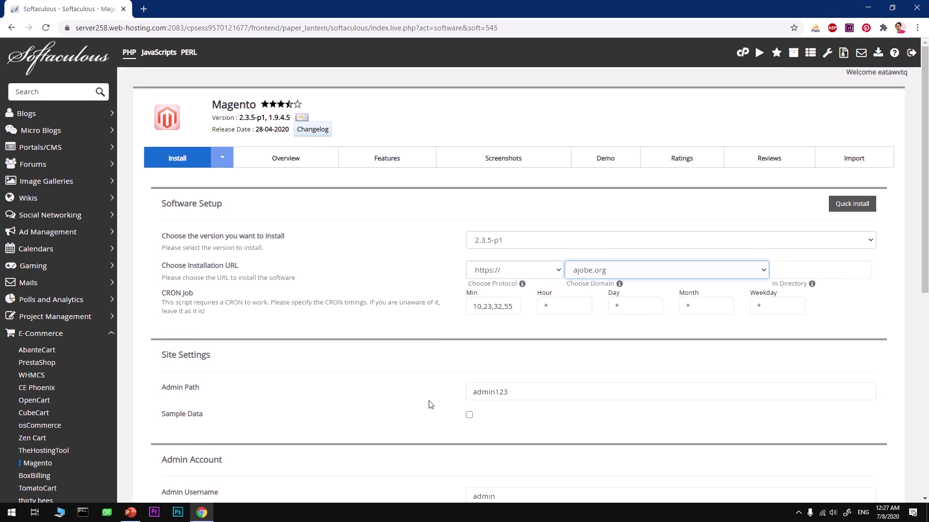
# Change the admin path from admin123 to ajobe
pyautogui.click(514, 397)
pyautogui.moveTo(522, 396); pyautogui.dragTo(450, 398)
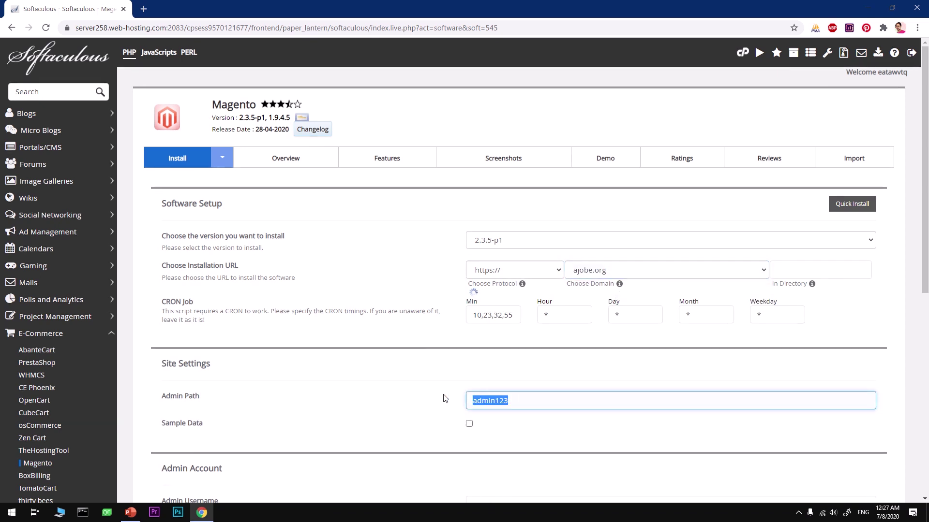
pyautogui.write('ajobe')
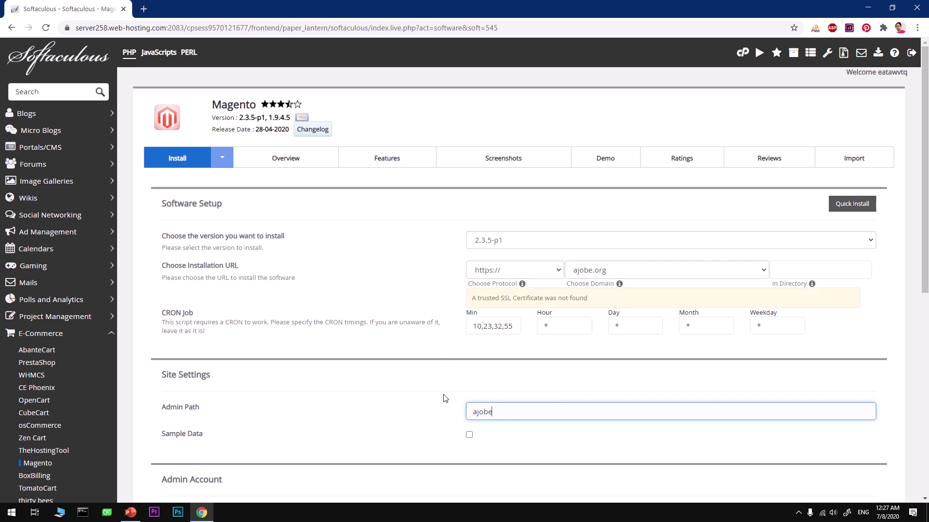
pyautogui.click(405, 307)
# Replace the default admin username 'admin' with the new store username and select it
pyautogui.scroll(-3, 462, 429)
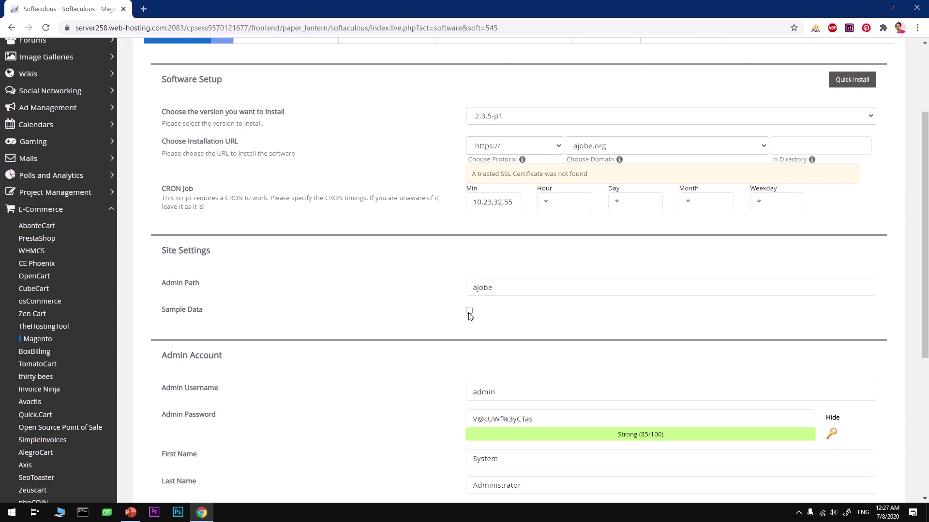
pyautogui.click(504, 395)
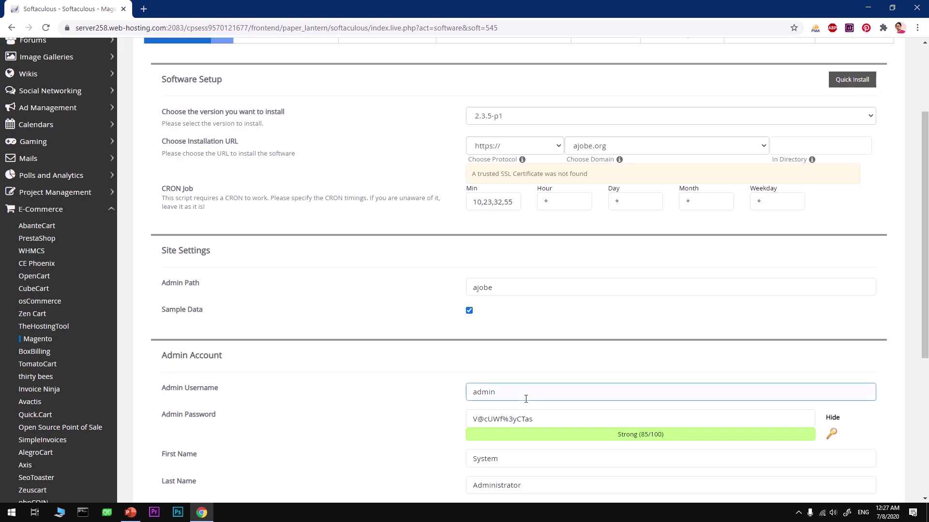
pyautogui.doubleClick(522, 399)
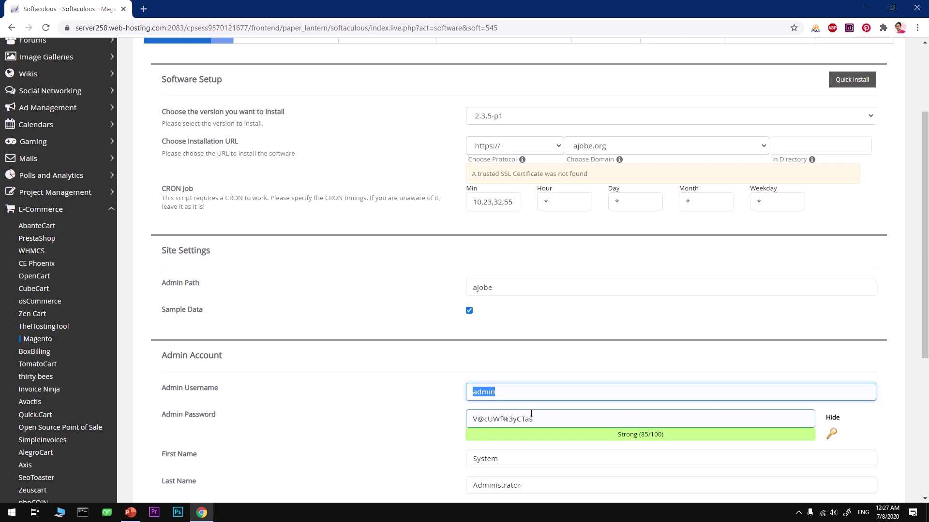
pyautogui.press('Home')
pyautogui.write('ajobe')
pyautogui.hotkey('ctrl', 'a')
pyautogui.write('ajobest')
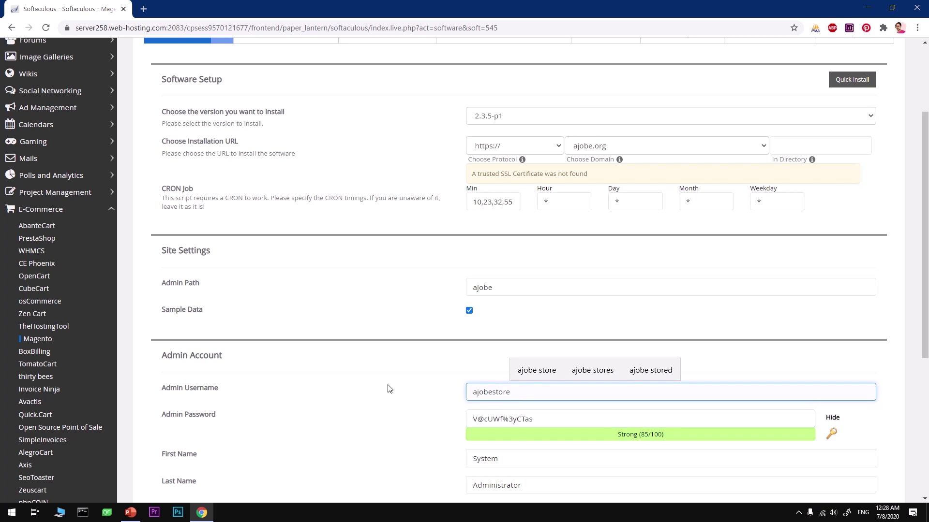
pyautogui.click(399, 392)
pyautogui.click(521, 398)
pyautogui.hotkey('ctrl', 'a')
pyautogui.hotkey('ctrl', 'c')
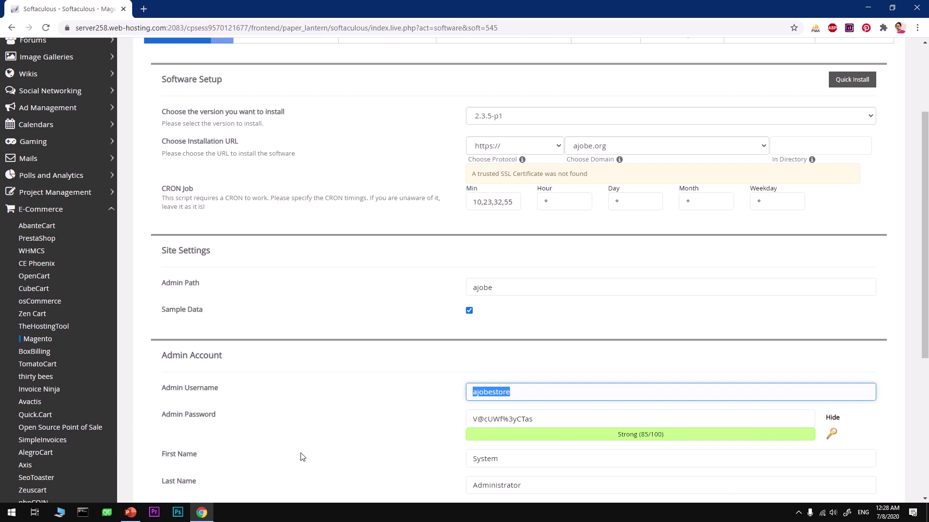
pyautogui.press('super+r')
# Launch Notepad and paste the admin username into a new note
pyautogui.write('notepad')
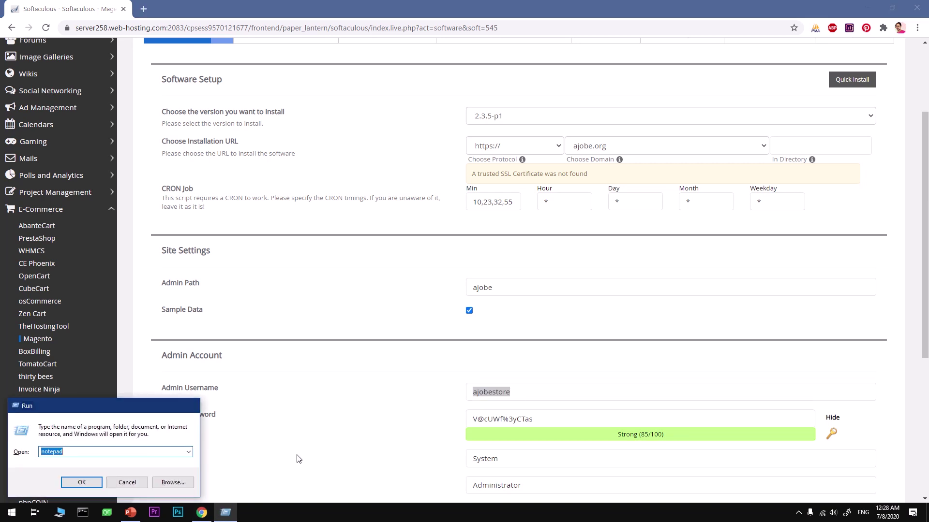
pyautogui.press('Return')
pyautogui.hotkey('ctrl', 'v')
# Copy the generated admin password from the install form into the Notepad note
pyautogui.click(297, 458)
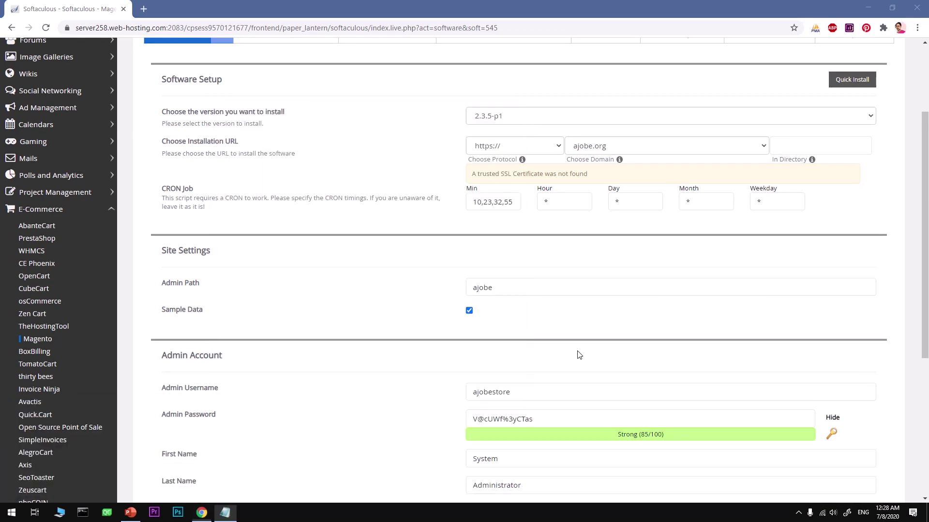
pyautogui.click(537, 421)
pyautogui.moveTo(541, 420); pyautogui.dragTo(471, 420)
pyautogui.hotkey('ctrl', 'c')
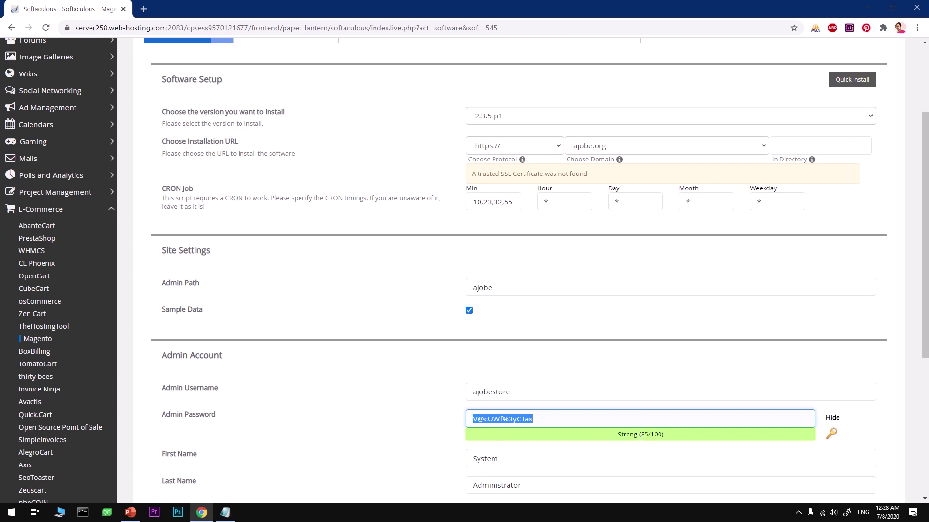
pyautogui.hotkey('alt', 'Tab')
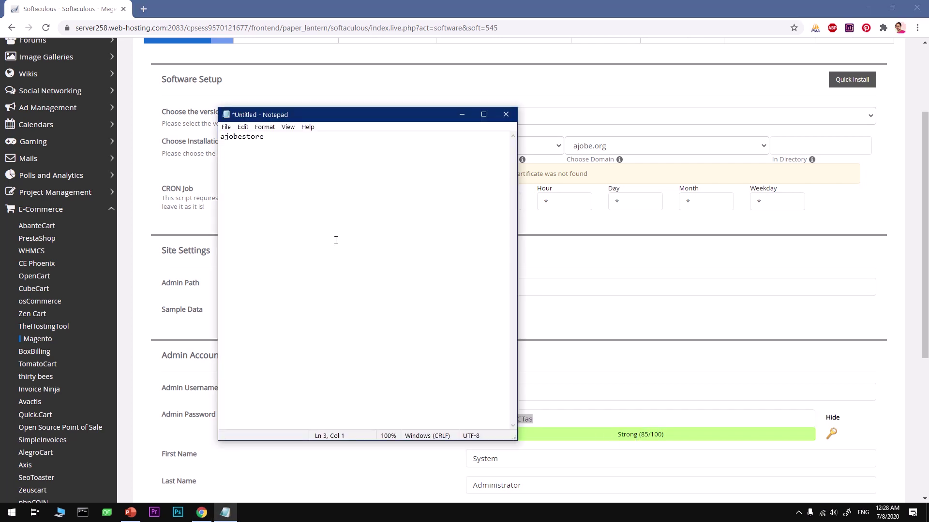
pyautogui.hotkey('ctrl', 'v')
pyautogui.click(597, 255)
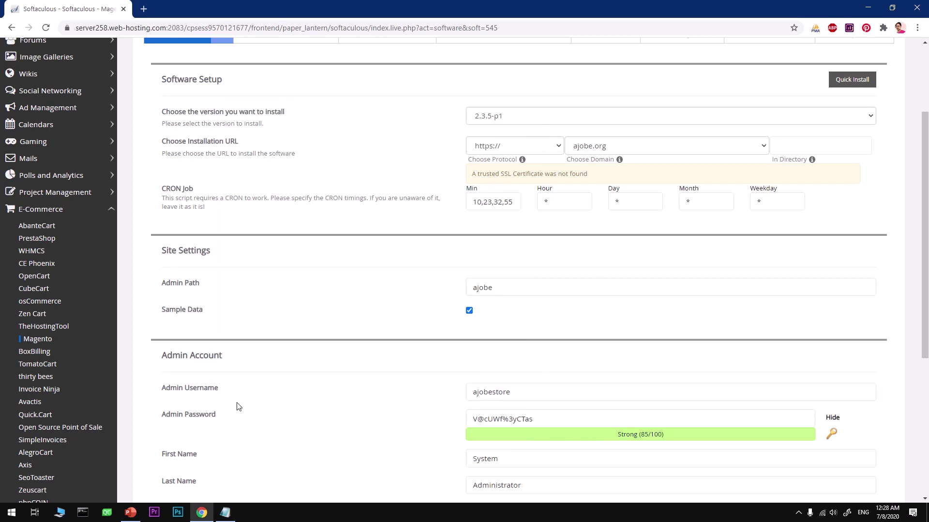
pyautogui.click(505, 419)
pyautogui.click(556, 448)
# Overwrite the admin first name, last name and admin e-mail with the new values
pyautogui.scroll(-3, 559, 450)
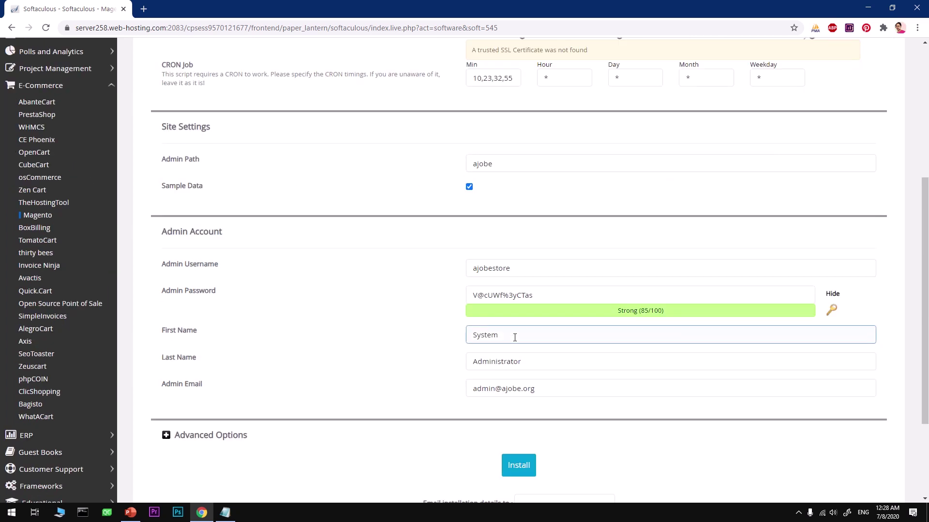
pyautogui.moveTo(514, 336); pyautogui.dragTo(452, 342)
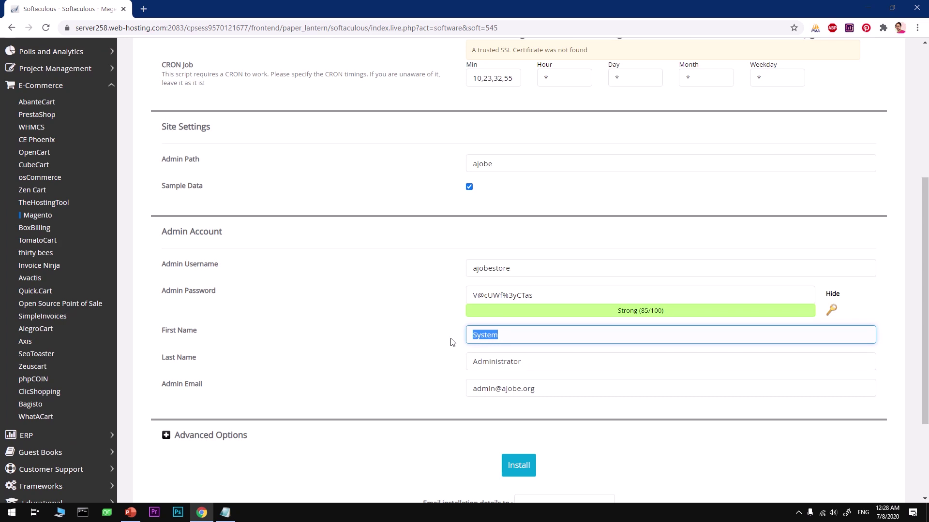
pyautogui.write('Tube')
pyautogui.press('Tab')
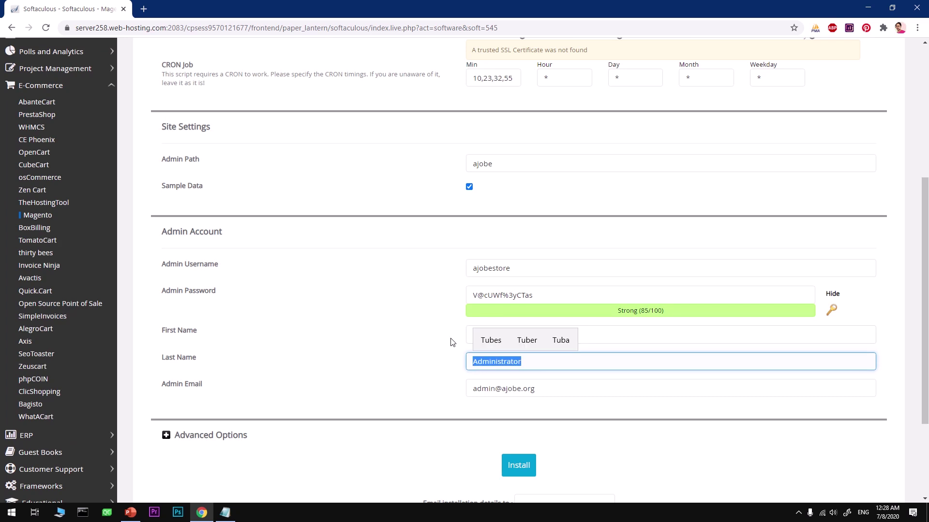
pyautogui.write('adm')
pyautogui.press('Tab')
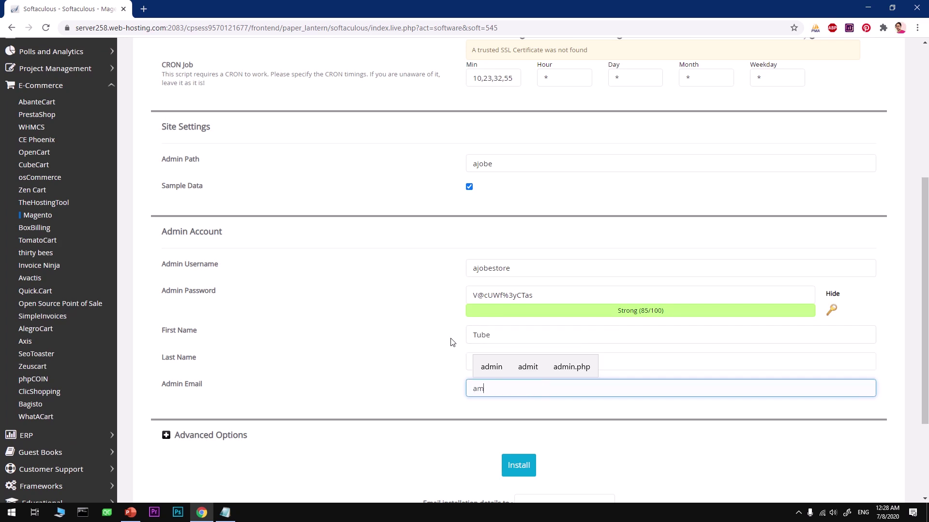
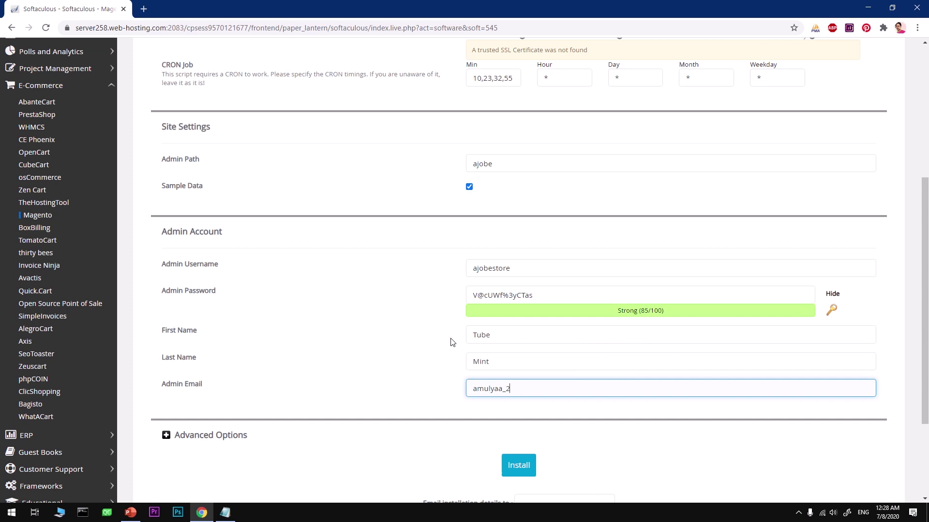
# Fill in the e-mail address for receiving installation details, fixing a typo
pyautogui.scroll(-3, 484, 357)
pyautogui.click(529, 375)
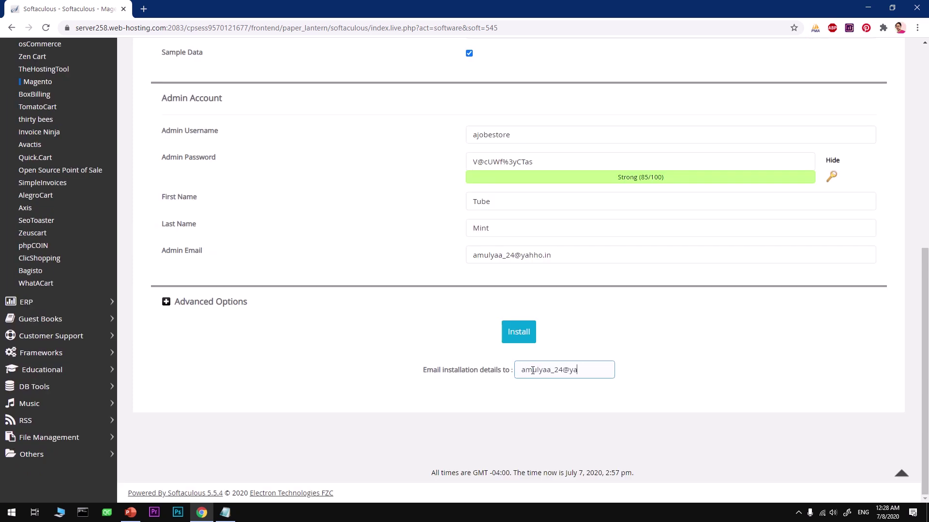
pyautogui.press('BackSpace')
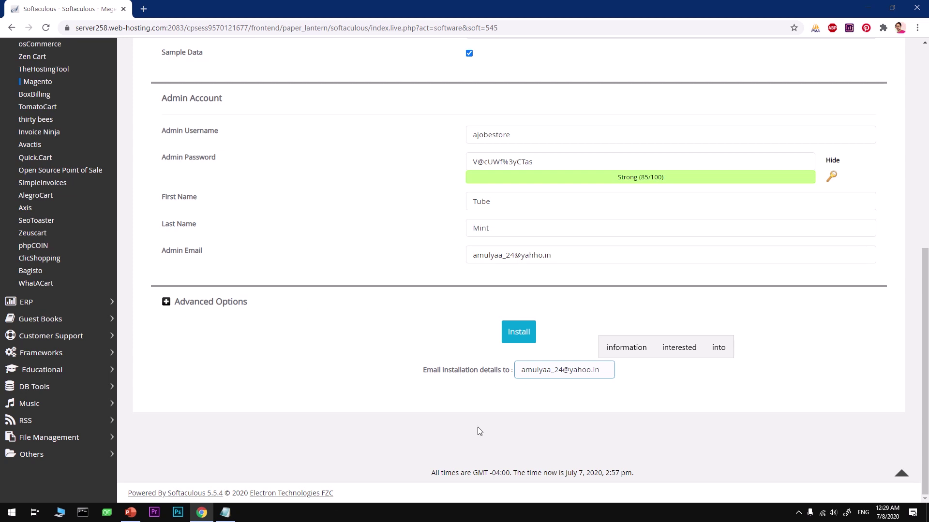
pyautogui.scroll(3, 433, 383)
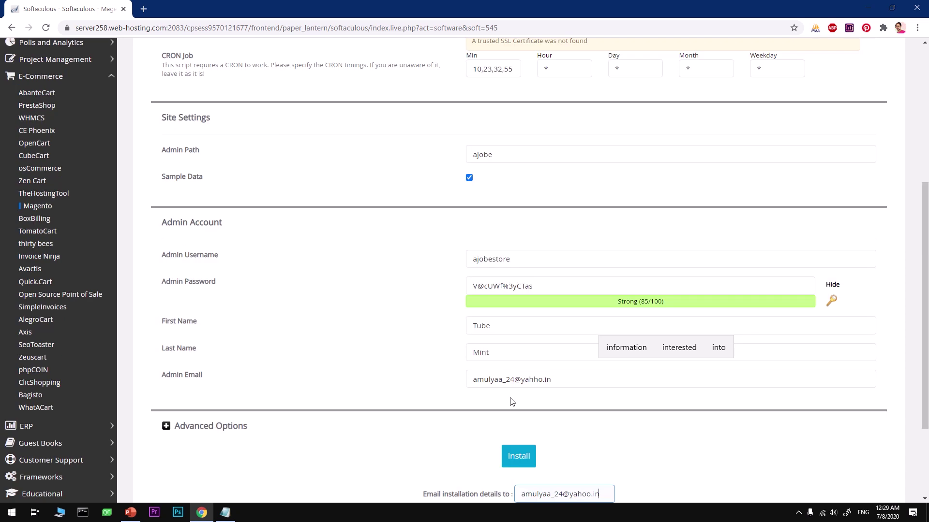
pyautogui.click(505, 381)
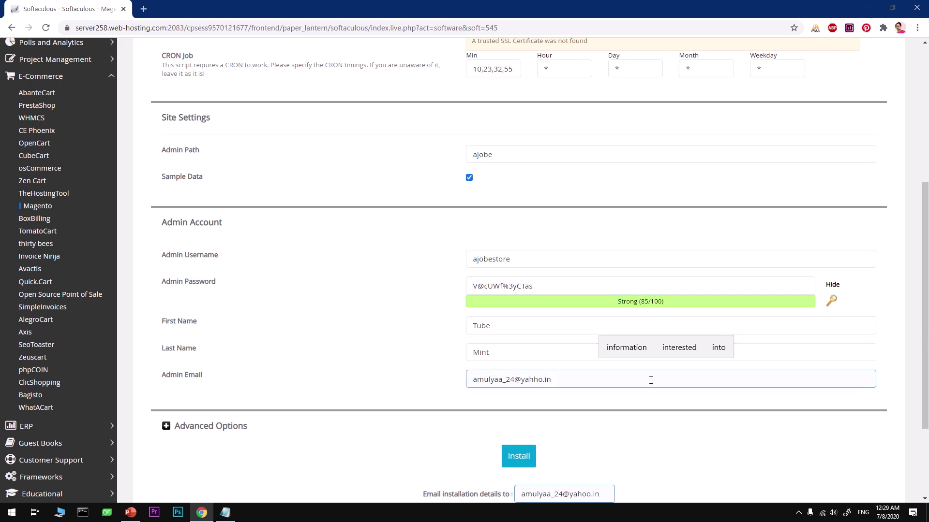
pyautogui.scroll(5, 650, 380)
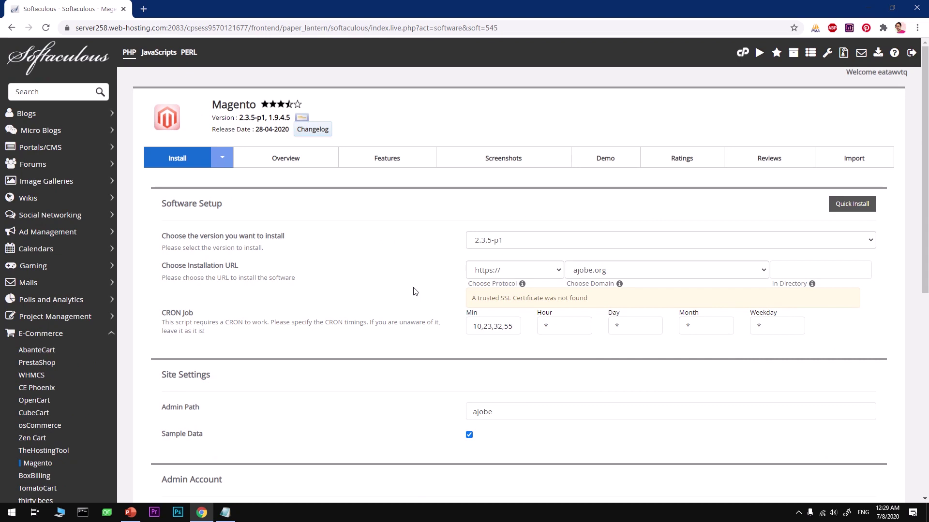
pyautogui.click(582, 242)
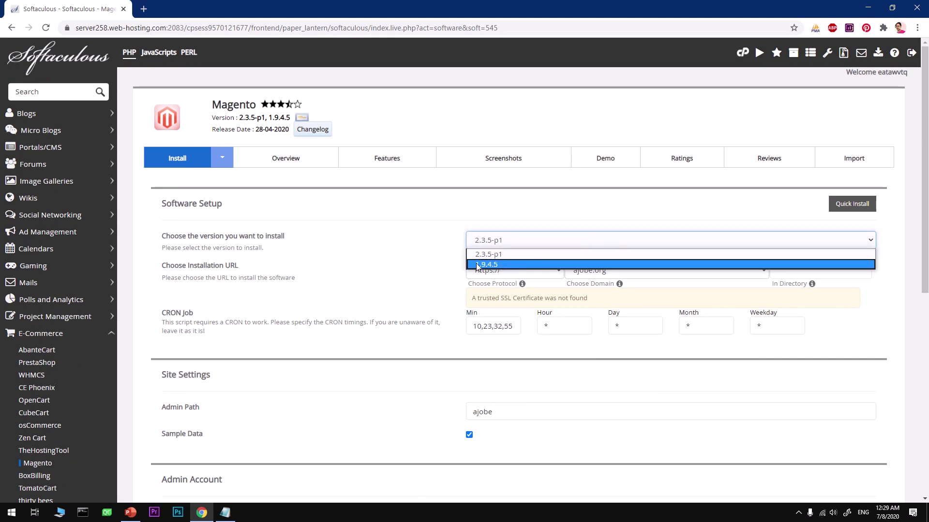
pyautogui.click(352, 259)
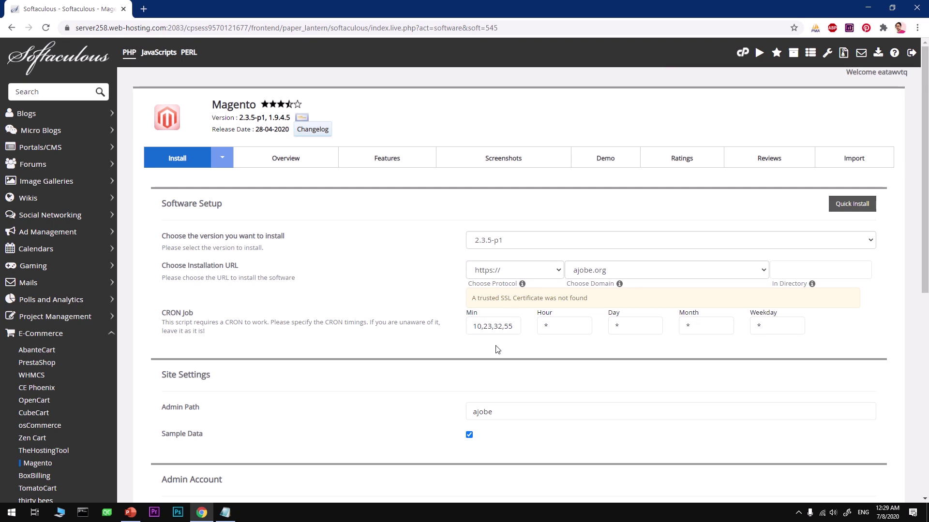
pyautogui.scroll(-5, 498, 349)
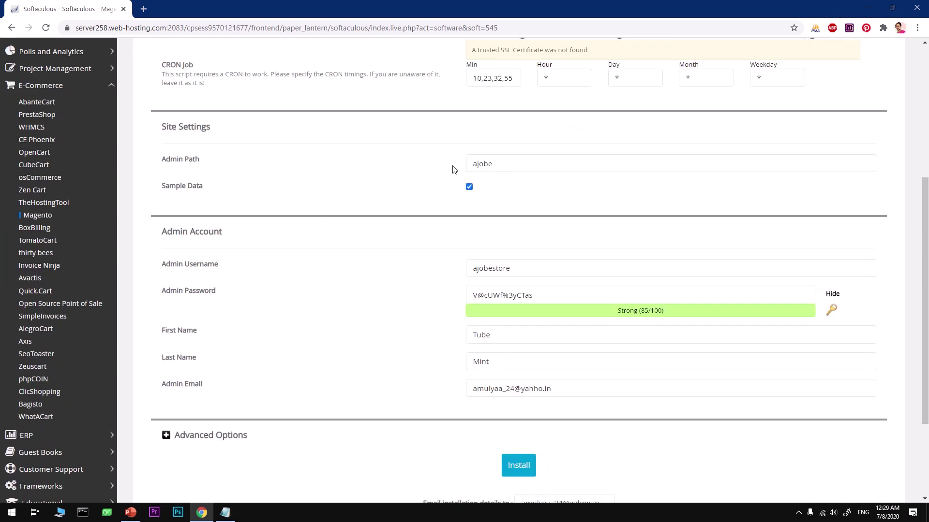
pyautogui.click(482, 168)
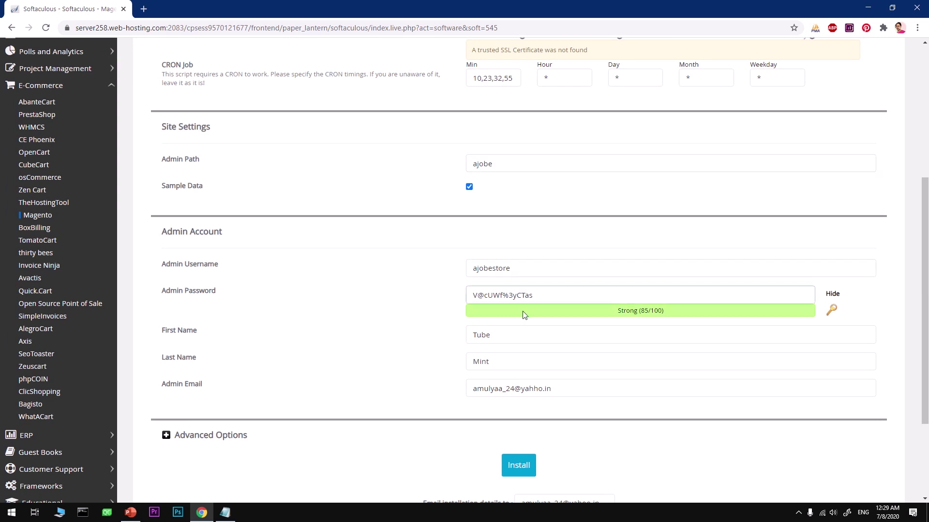
pyautogui.scroll(-3, 588, 409)
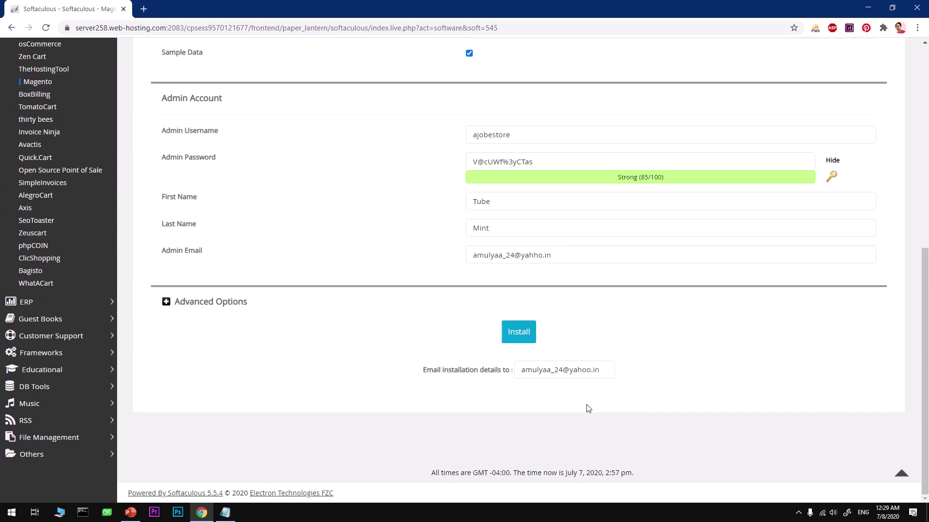
pyautogui.click(511, 332)
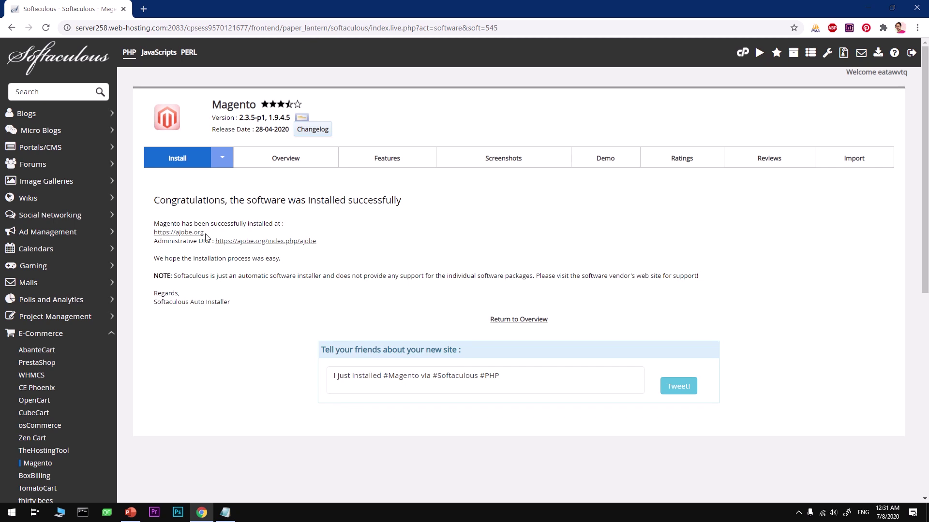
pyautogui.moveTo(205, 238); pyautogui.dragTo(163, 237)
pyautogui.rightClick(164, 234)
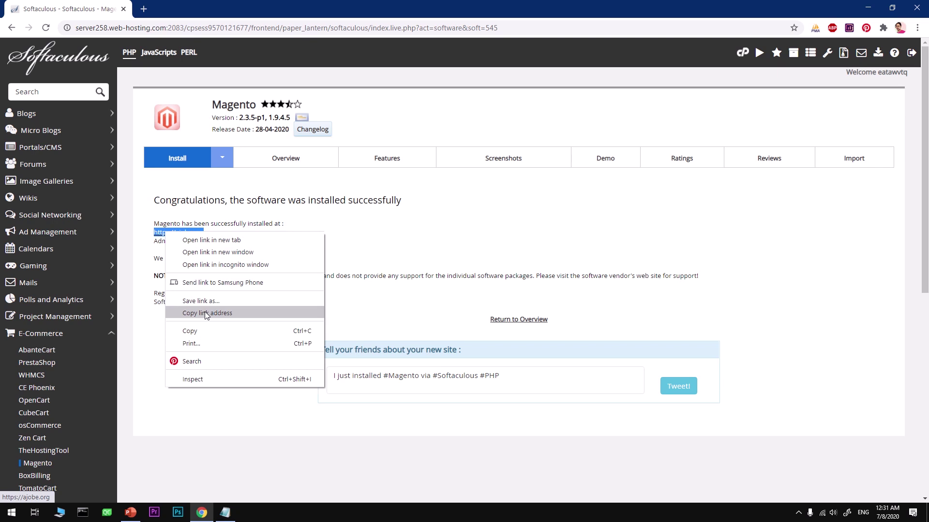
pyautogui.press('t')
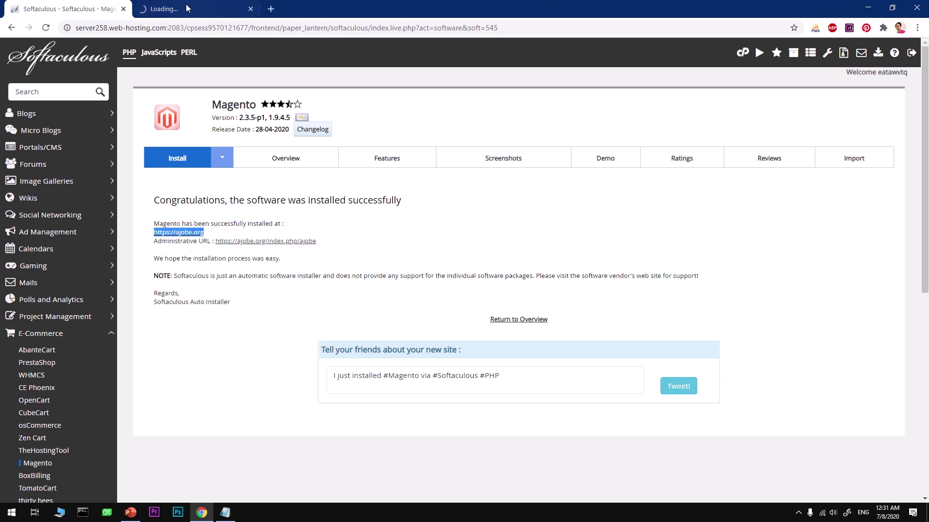
pyautogui.click(185, 8)
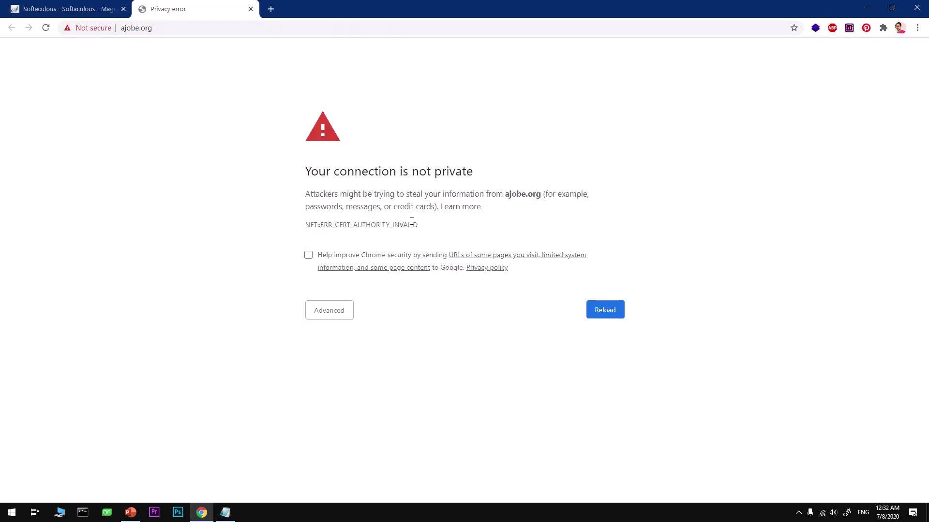
pyautogui.click(332, 315)
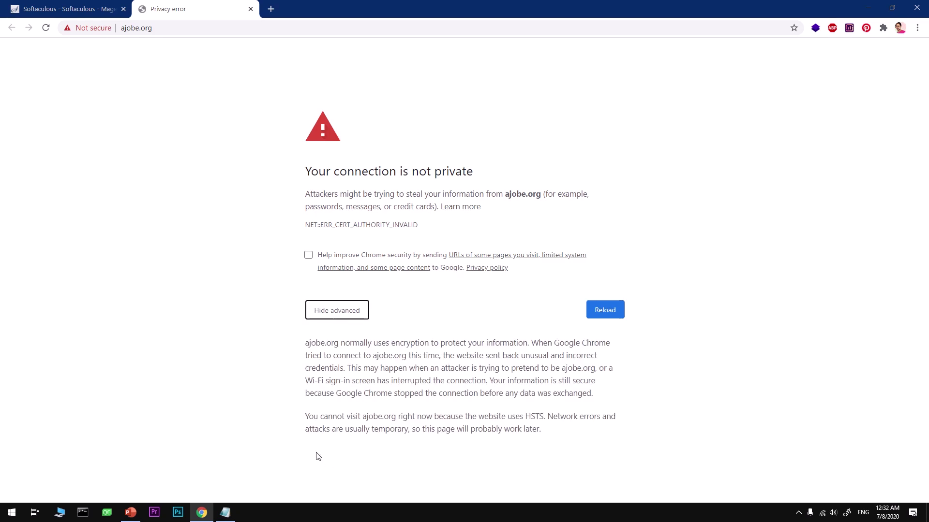
pyautogui.click(170, 30)
pyautogui.hotkey('ctrl', 'c')
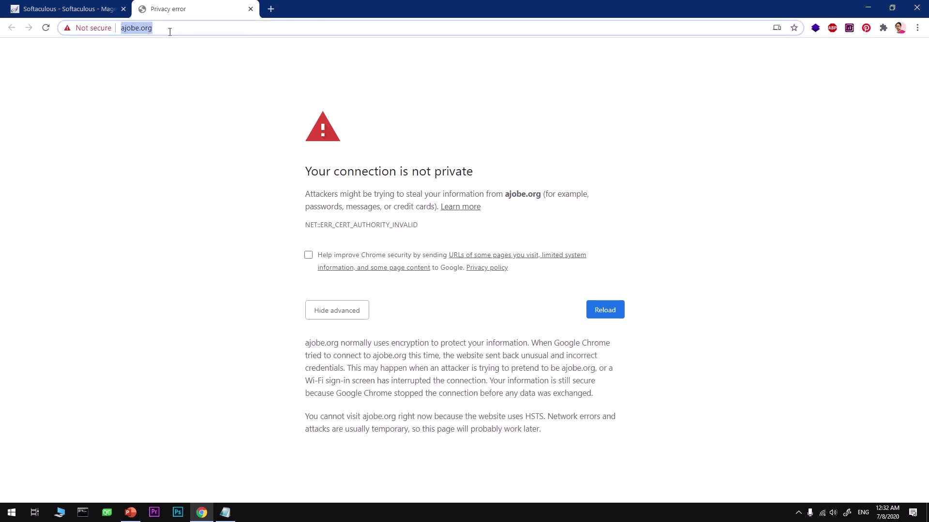
pyautogui.press('Return')
pyautogui.click(251, 9)
# Launch Firefox from the Start menu search
pyautogui.click(10, 512)
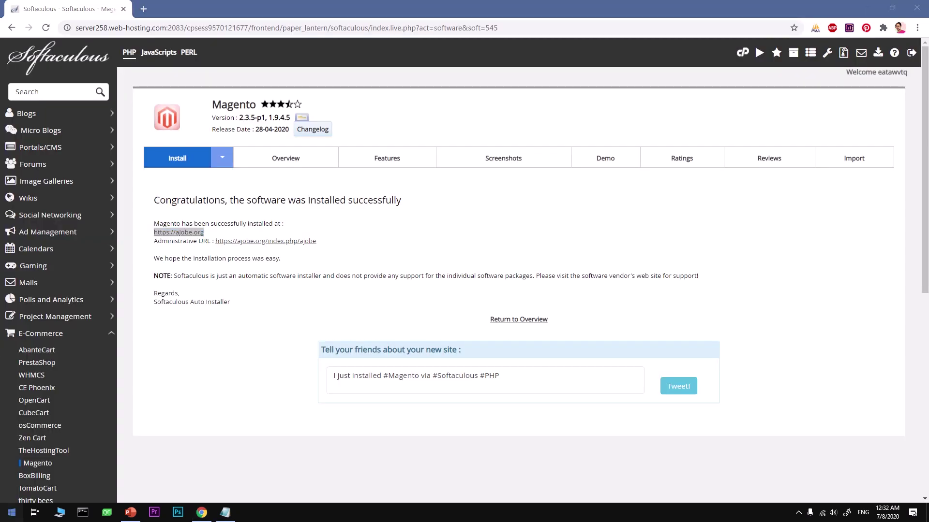
pyautogui.write('fi')
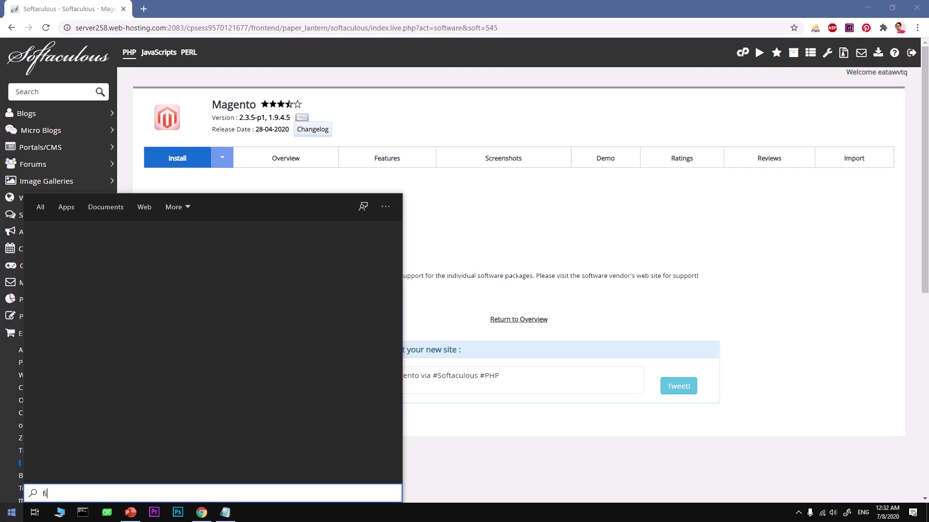
pyautogui.press('Return')
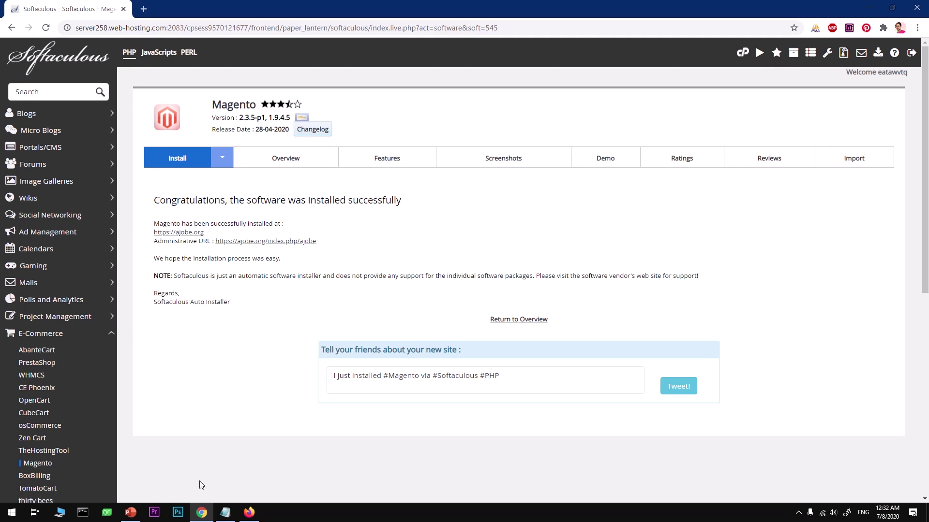
pyautogui.click(147, 26)
pyautogui.hotkey('ctrl', 'v')
pyautogui.press('Return')
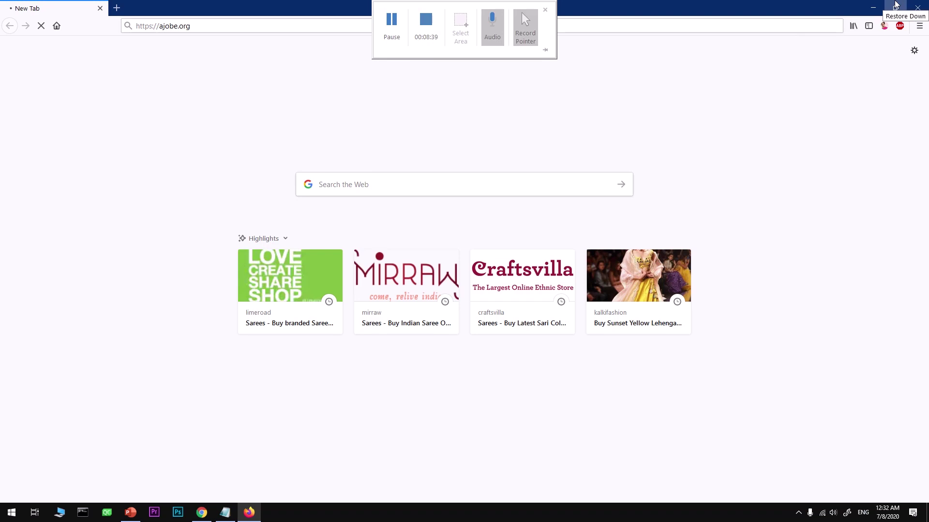
# Resize the Firefox window to full height, then bring Chrome's Softaculous page forward
pyautogui.click(895, 8)
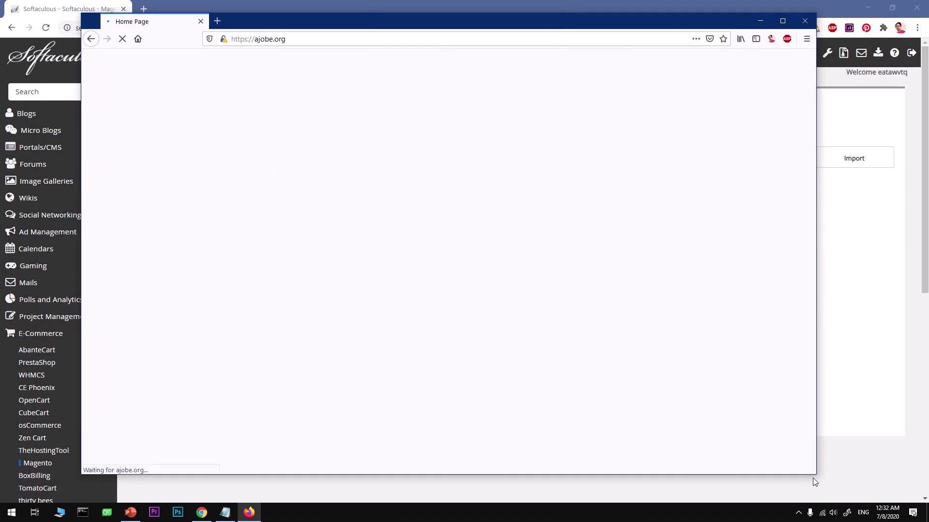
pyautogui.moveTo(812, 474); pyautogui.dragTo(836, 502)
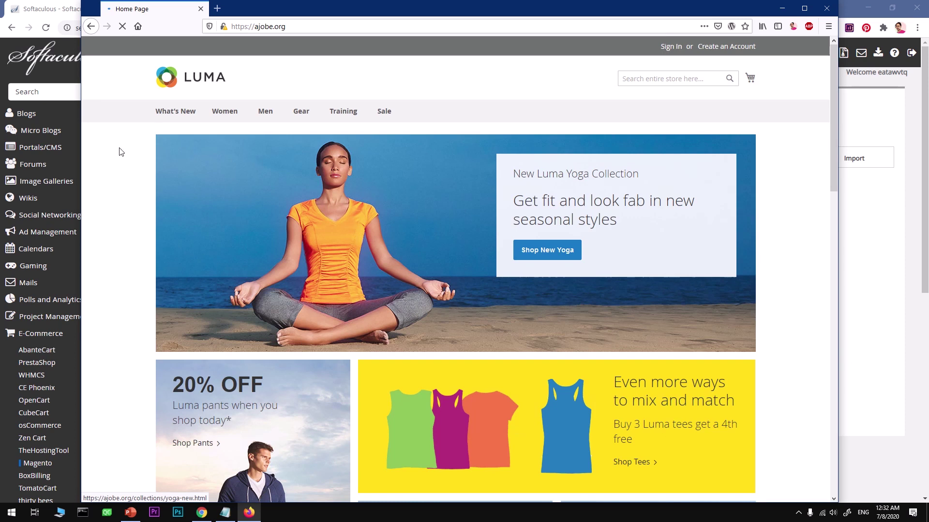
pyautogui.click(41, 14)
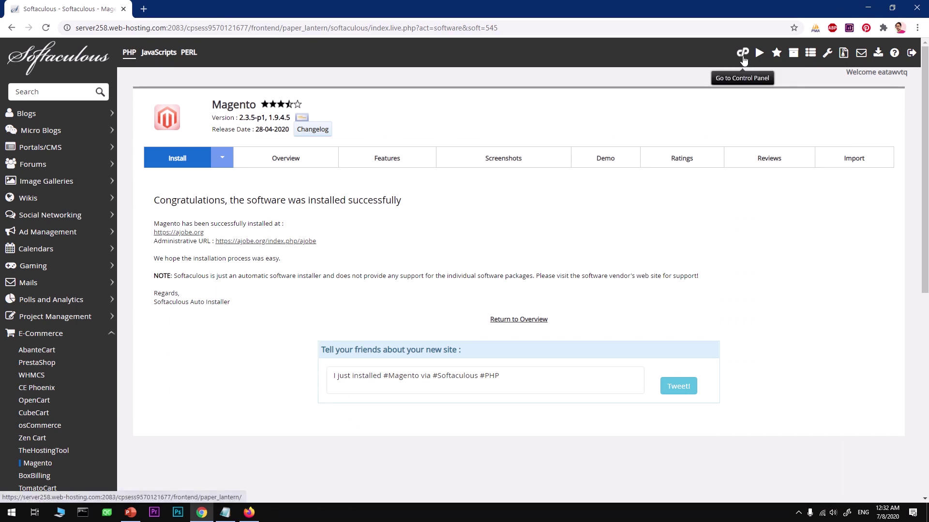
# From cPanel, browse File Manager into ajobe.org, then pub, then the errors folder
pyautogui.click(743, 56)
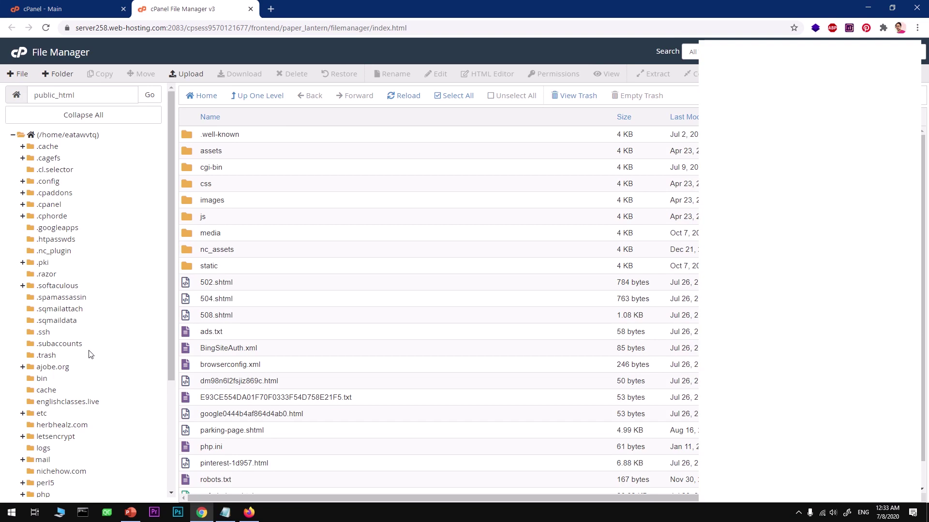
pyautogui.click(63, 368)
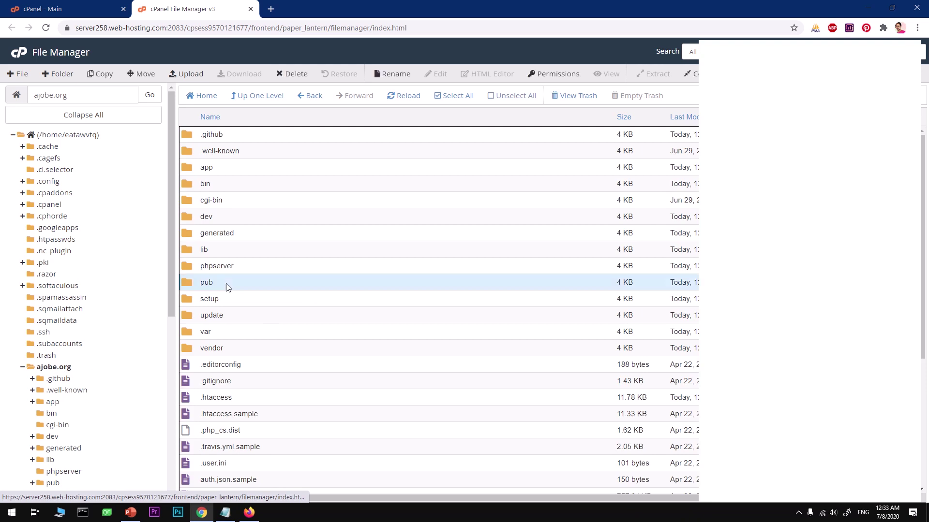
pyautogui.doubleClick(226, 284)
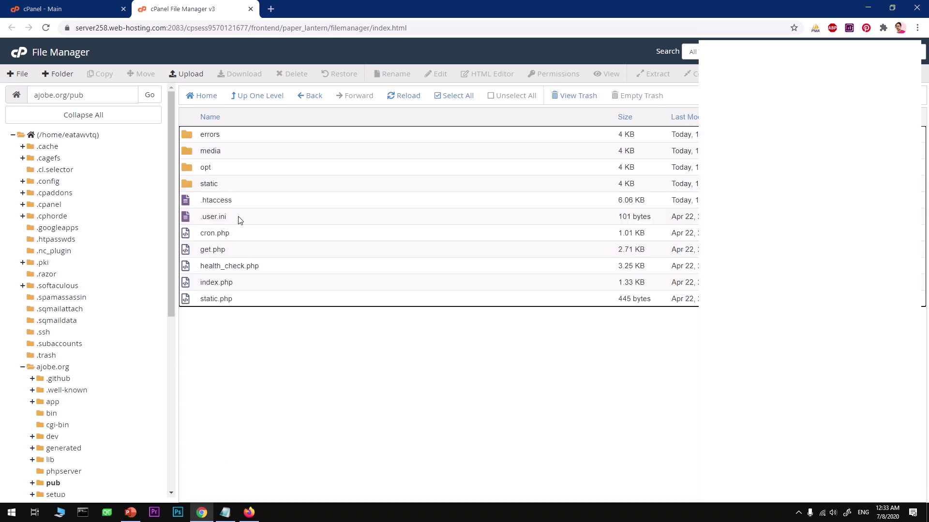
pyautogui.doubleClick(235, 136)
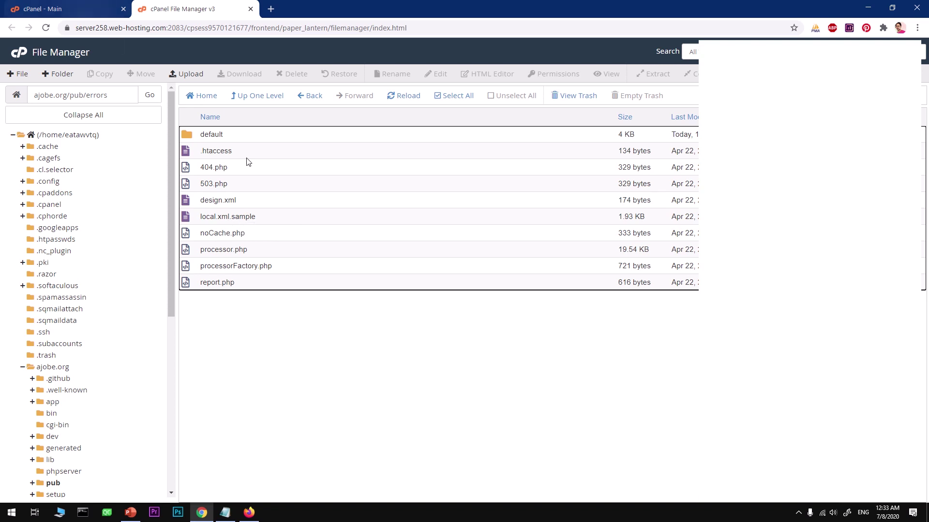
# Back in the Firefox storefront window, load the ajobe.org/ajobe admin address
pyautogui.click(249, 513)
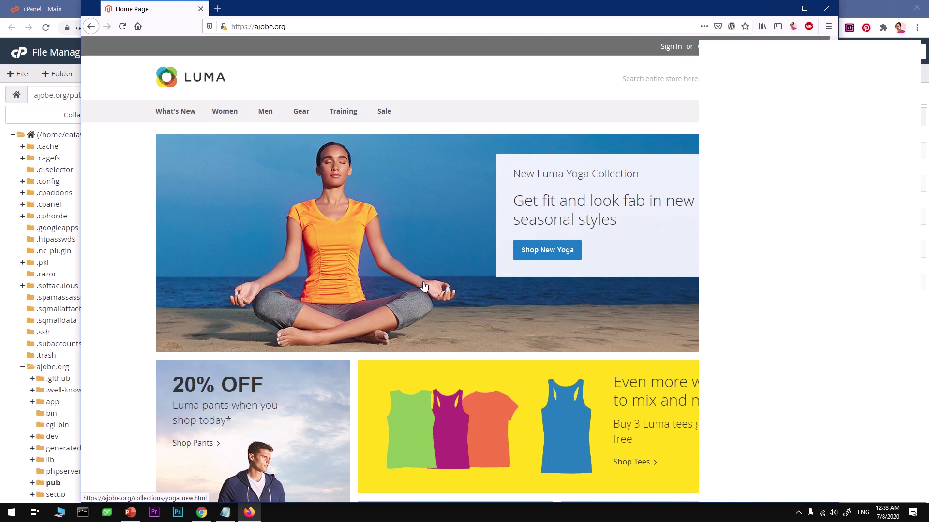
pyautogui.click(49, 14)
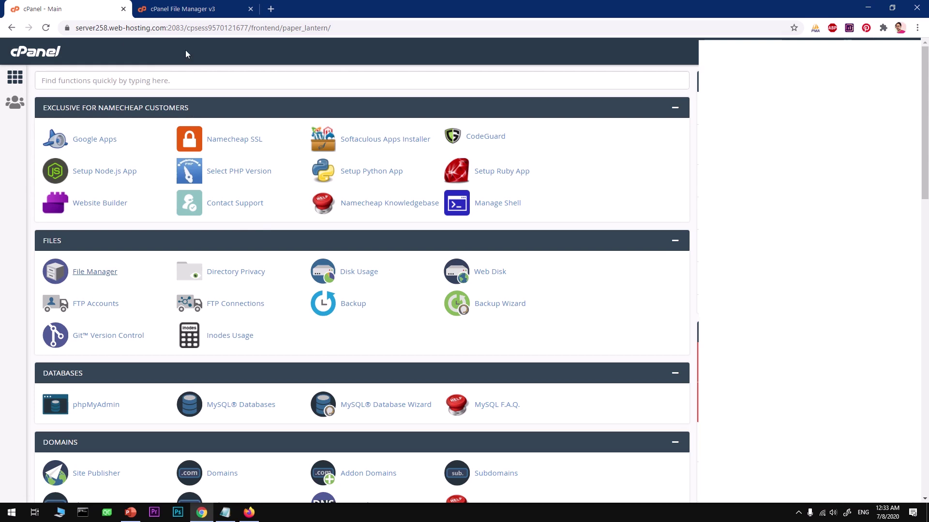
pyautogui.click(178, 9)
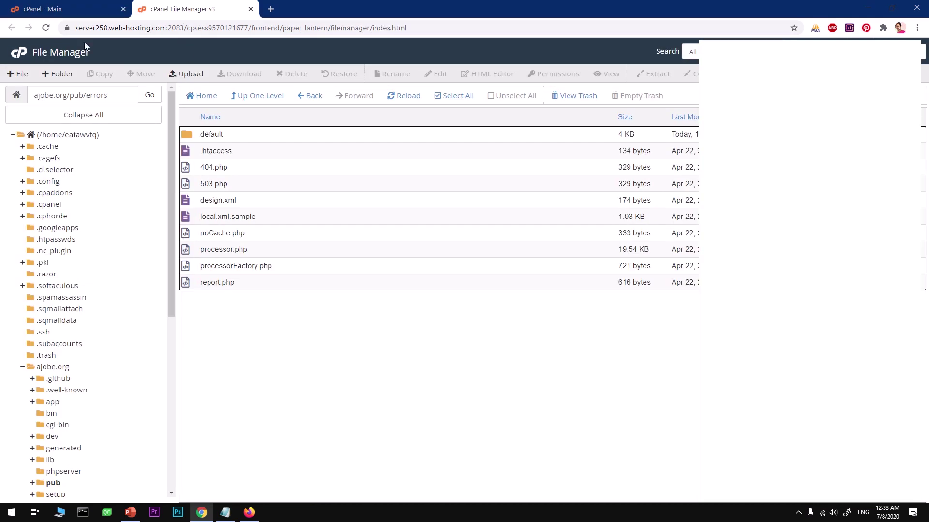
pyautogui.click(249, 512)
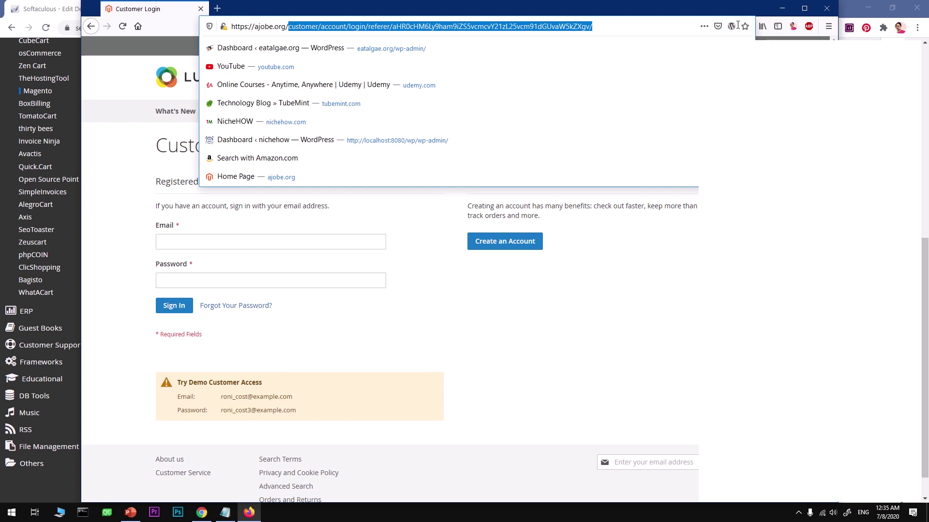
pyautogui.write('a')
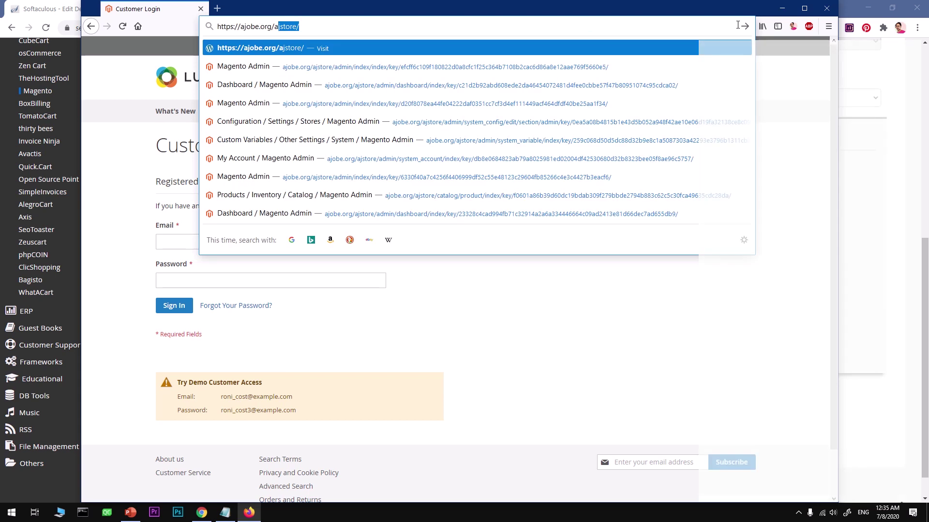
pyautogui.write('job')
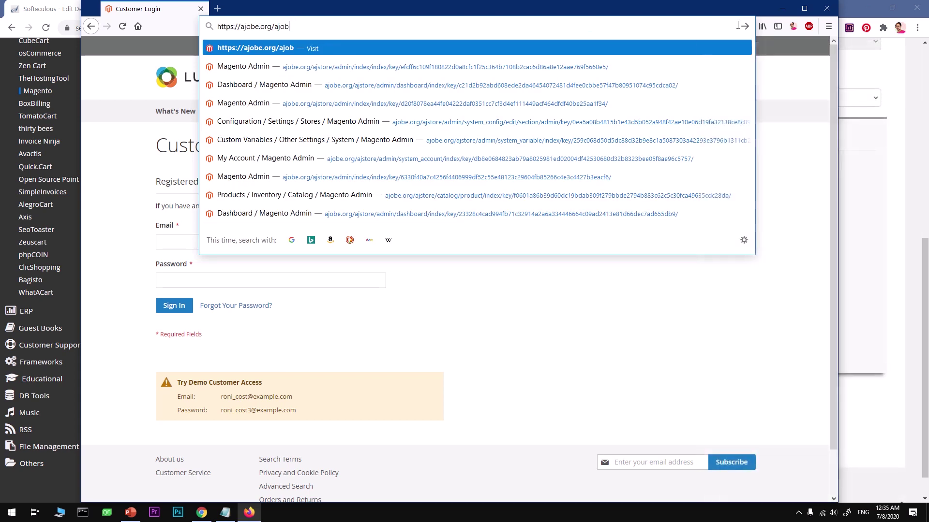
pyautogui.write('e')
pyautogui.press('Return')
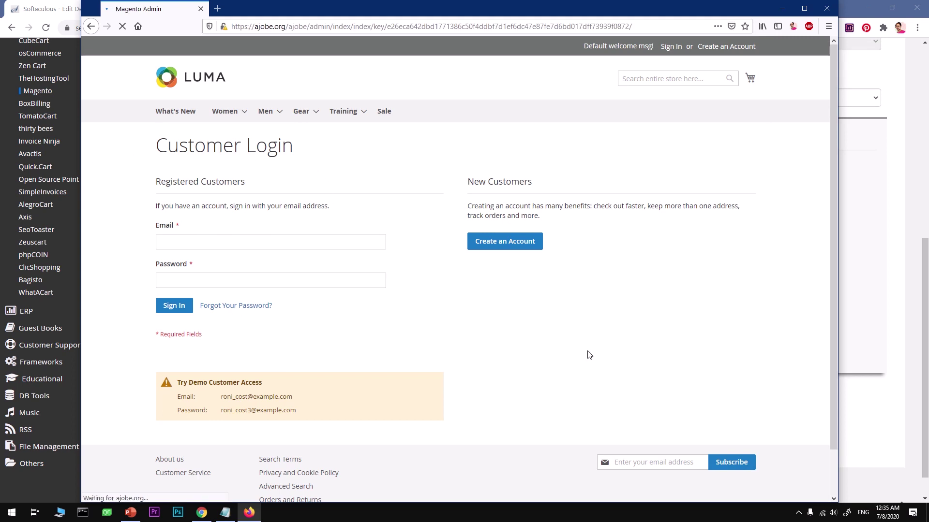
pyautogui.scroll(-2, 589, 355)
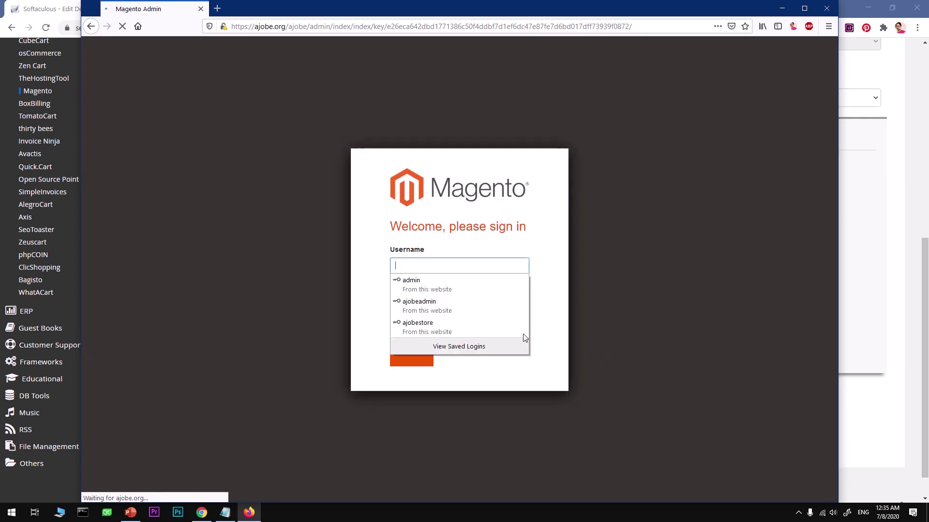
# Sign in with the saved username and the password copied from the note, then update Firefox's saved login
pyautogui.click(451, 328)
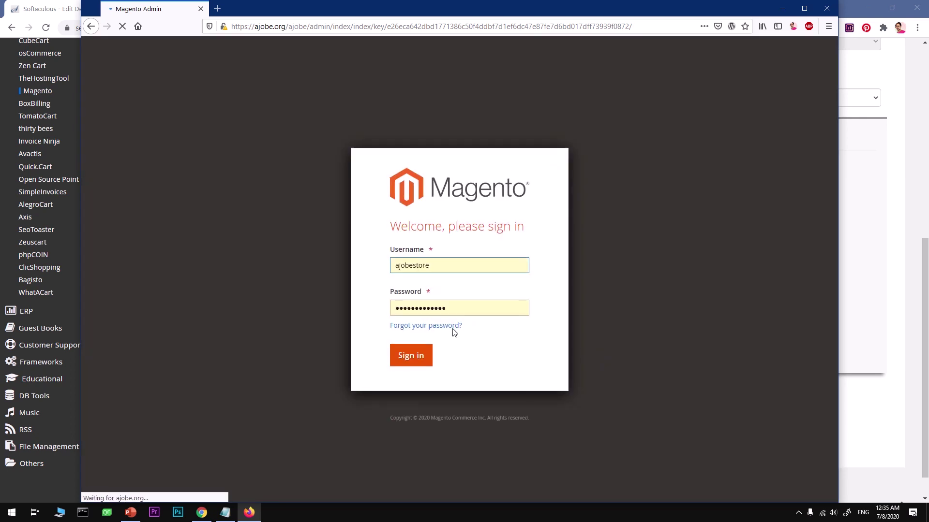
pyautogui.click(225, 511)
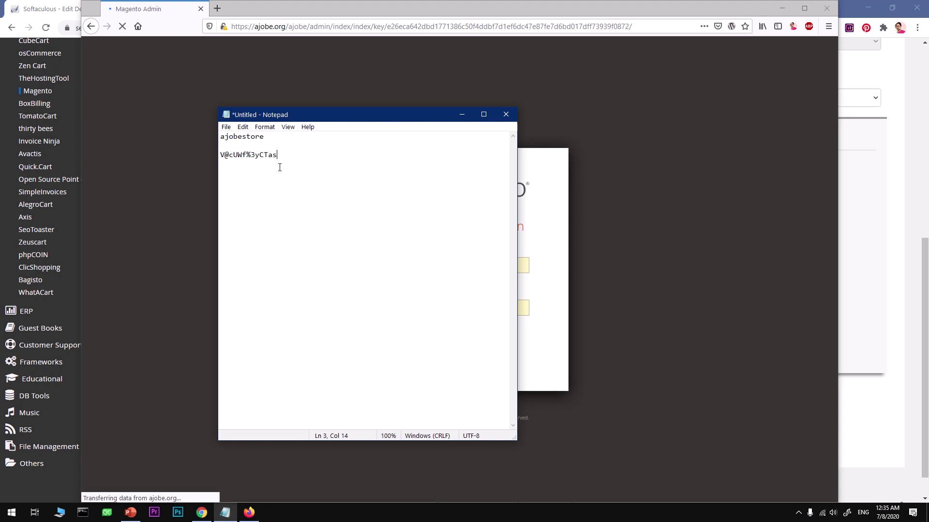
pyautogui.moveTo(282, 155); pyautogui.dragTo(219, 157)
pyautogui.click(544, 274)
pyautogui.click(503, 308)
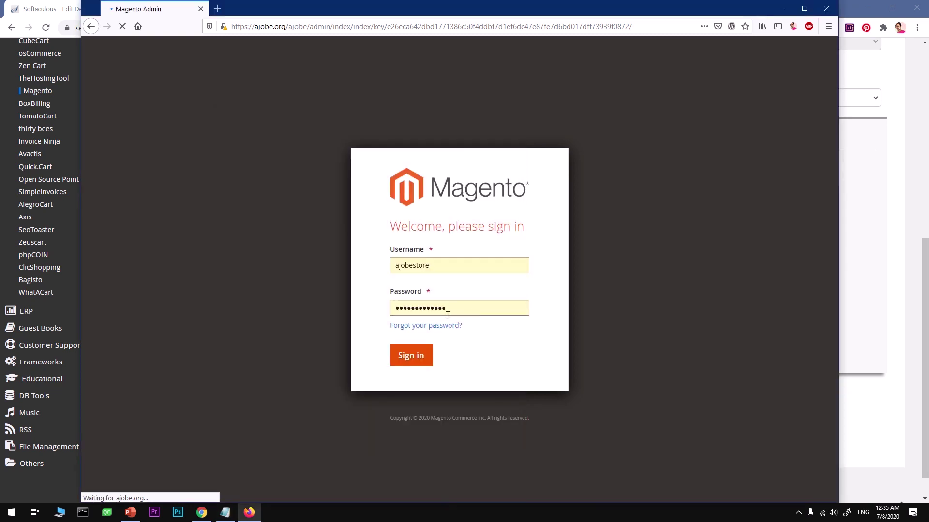
pyautogui.moveTo(460, 306); pyautogui.dragTo(367, 305)
pyautogui.hotkey('ctrl', 'v')
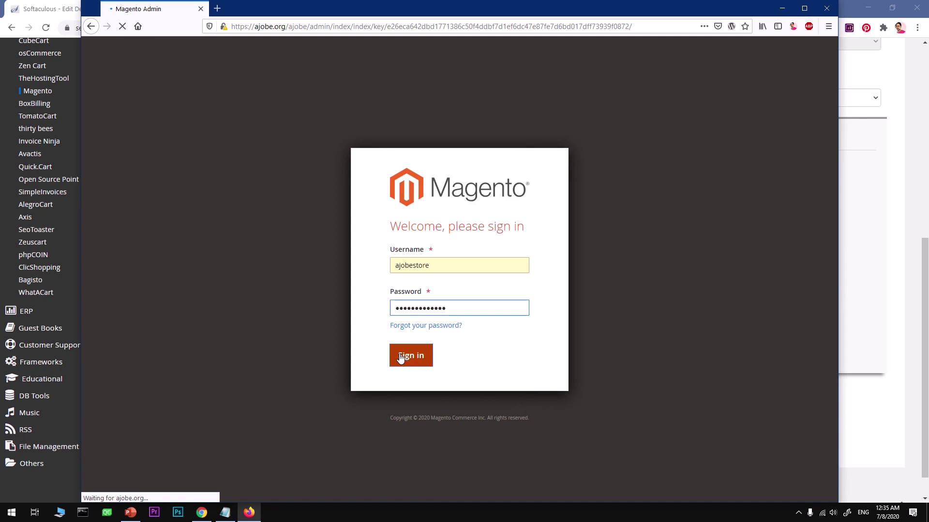
pyautogui.click(400, 357)
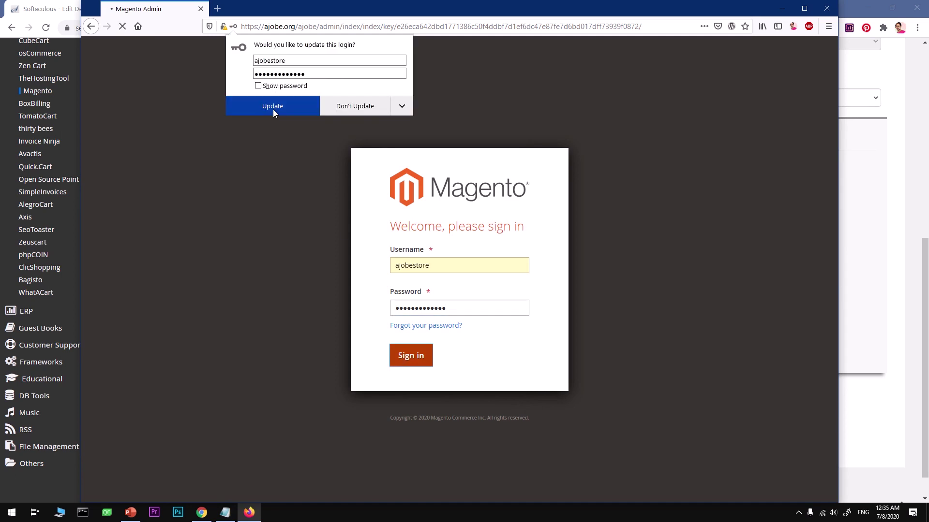
pyautogui.click(273, 109)
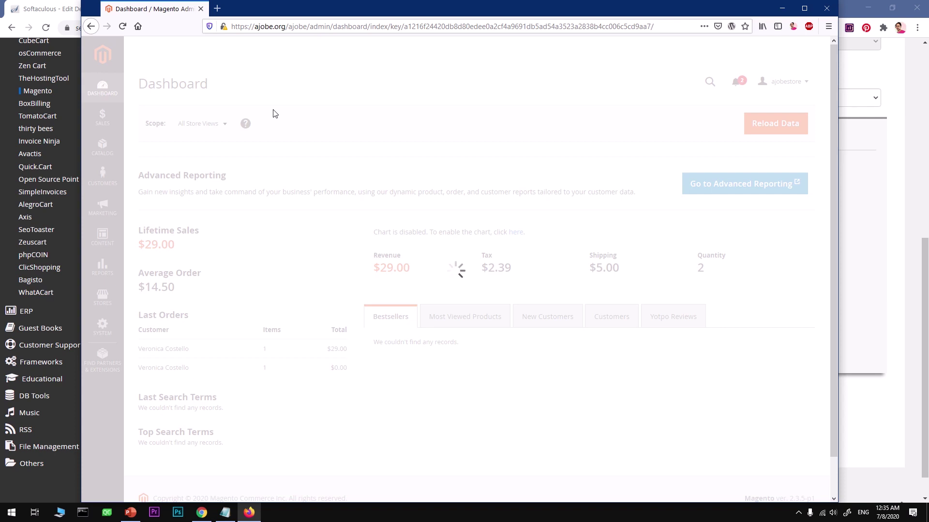
# Maximize Firefox and reload the Magento Admin dashboard
pyautogui.press('super+Up')
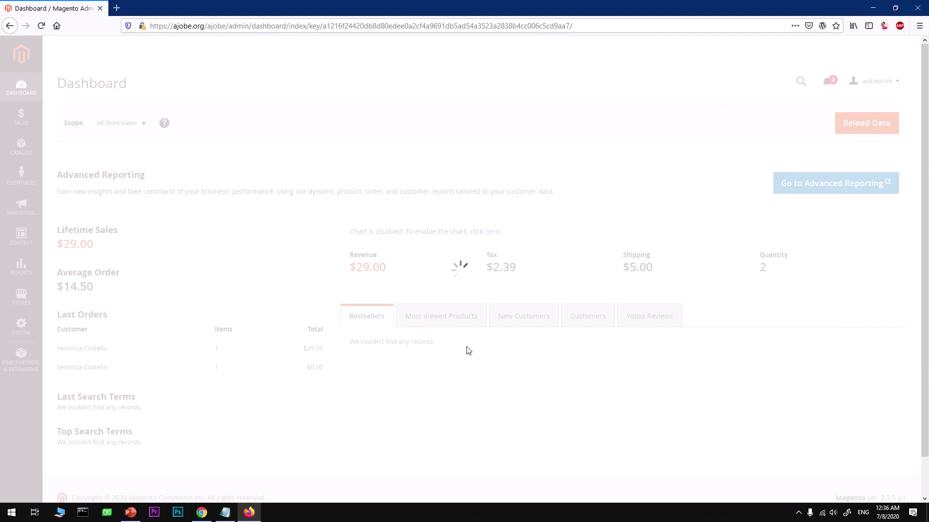
pyautogui.click(42, 26)
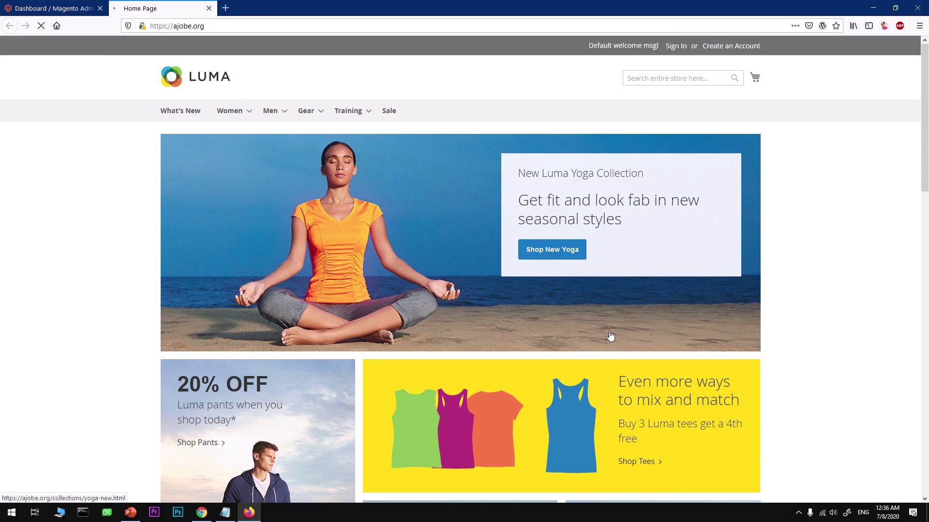
# Scroll down the Luma home page past Hot Sellers to the footer and back up
pyautogui.scroll(-15, 610, 336)
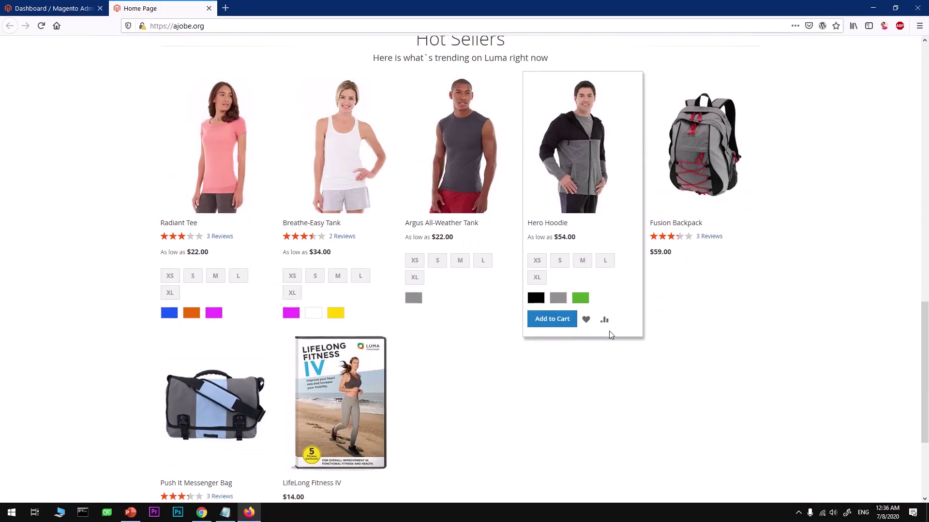
pyautogui.scroll(-1, 609, 333)
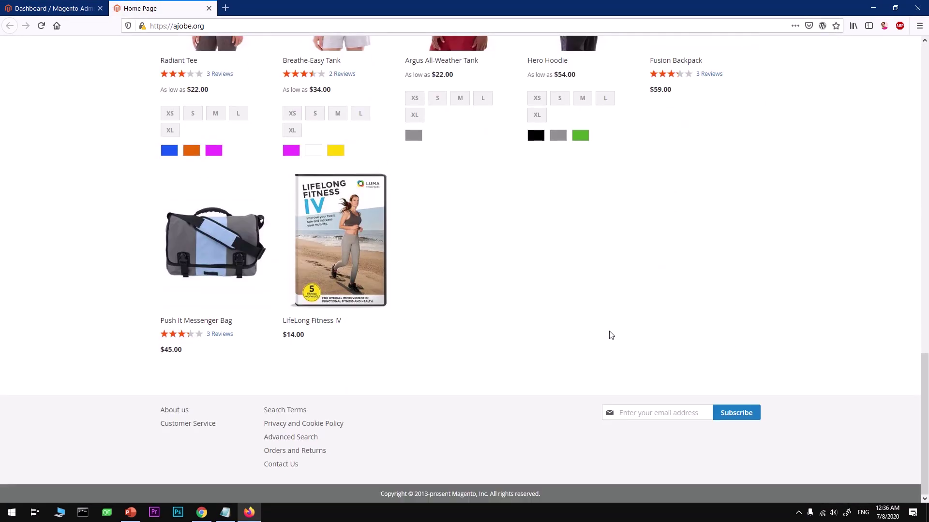
pyautogui.scroll(20, 611, 335)
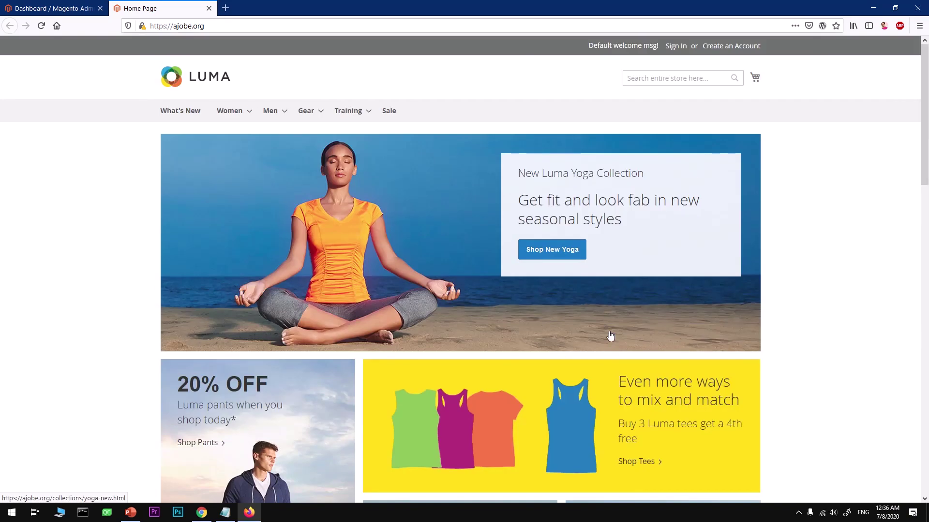
# Return to the admin dashboard tab and choose Don't Allow on the usage-data prompt
pyautogui.click(50, 9)
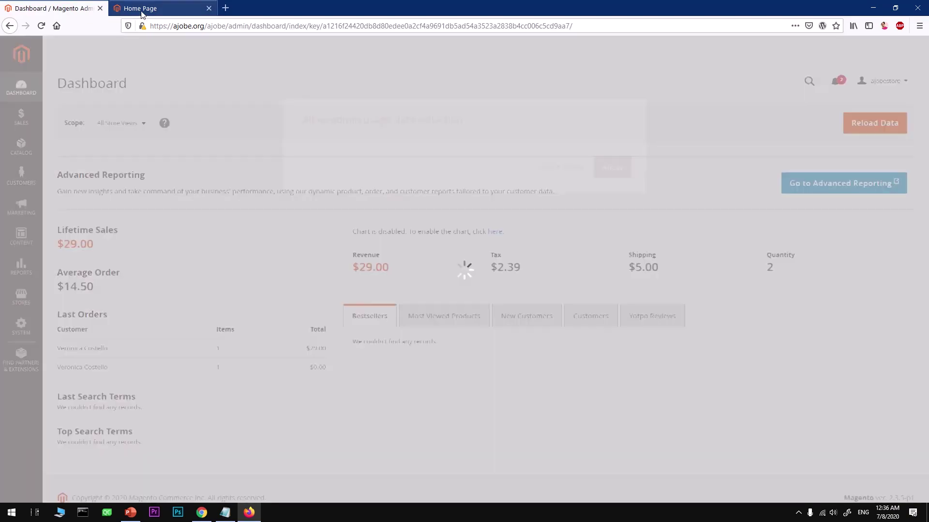
pyautogui.click(142, 10)
pyautogui.click(77, 9)
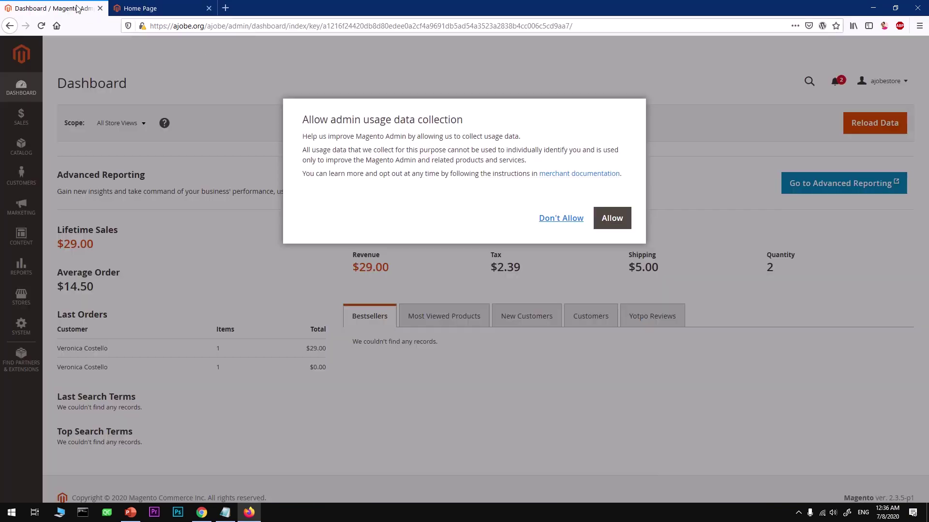
pyautogui.click(555, 219)
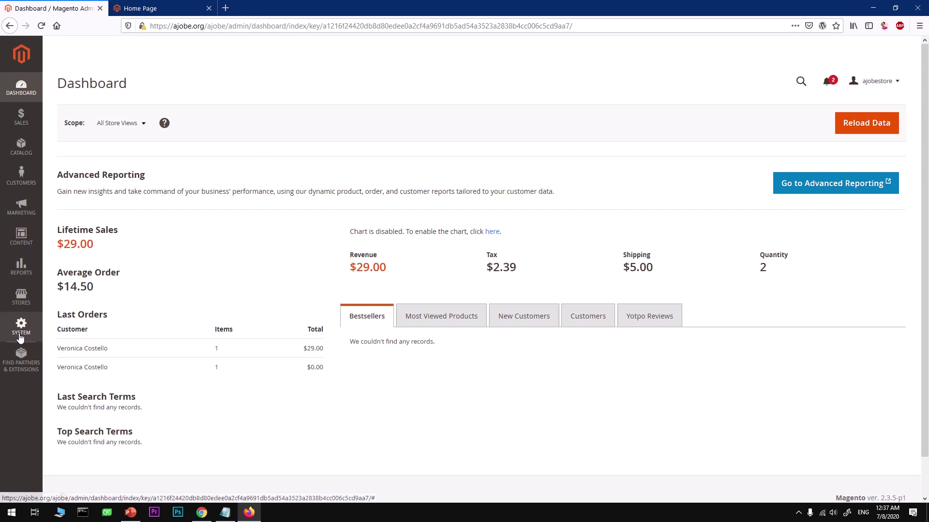
# View the Sales, Catalog, Customers, Marketing and Content sidebar flyouts
pyautogui.click(23, 125)
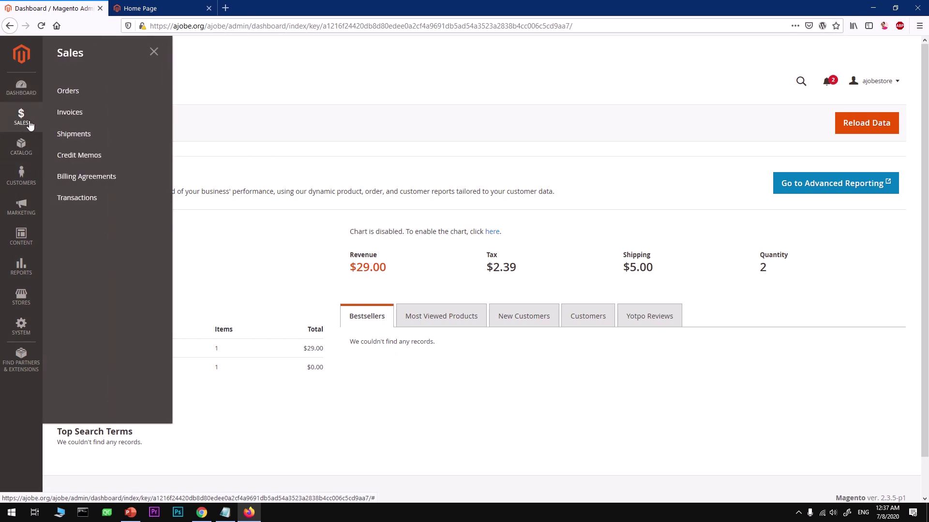
pyautogui.click(28, 147)
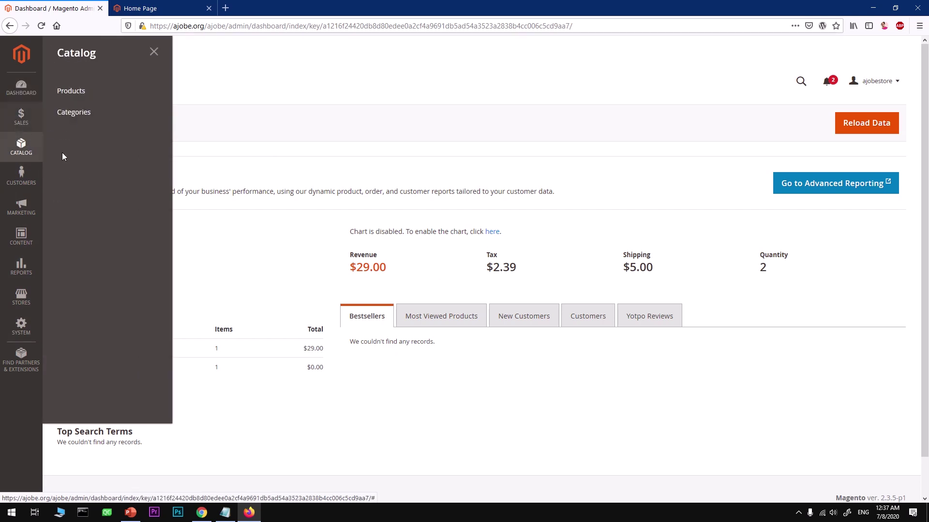
pyautogui.click(22, 178)
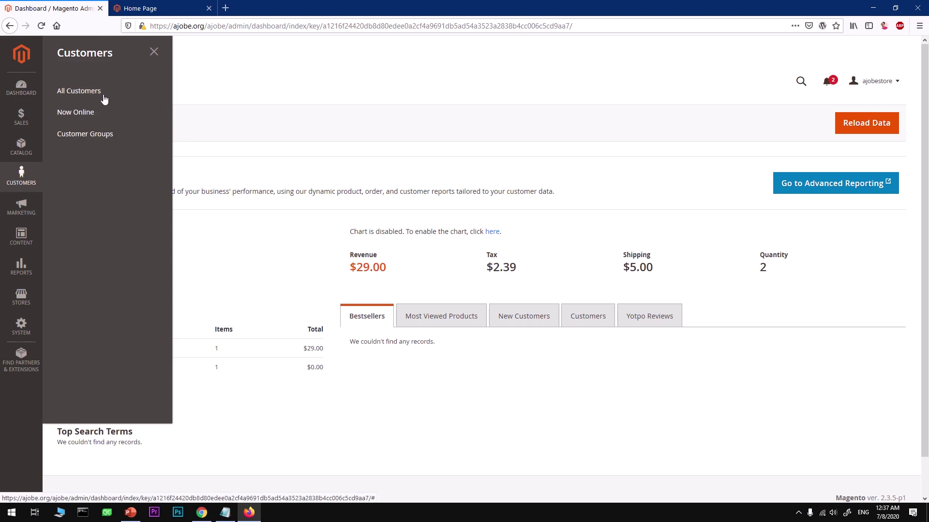
pyautogui.click(28, 203)
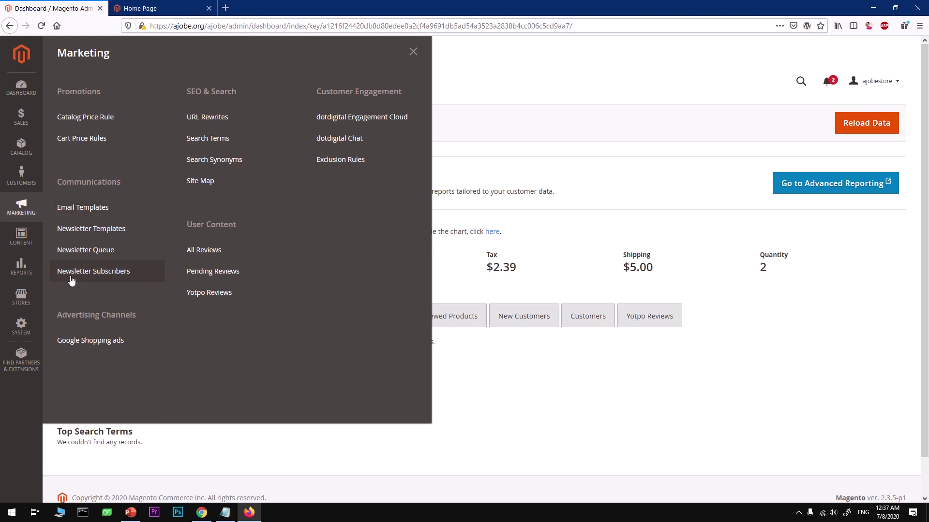
pyautogui.click(22, 237)
# Revisit Marketing and Content, view Reports, Stores and System, then open Find Partners & Extensions
pyautogui.click(24, 205)
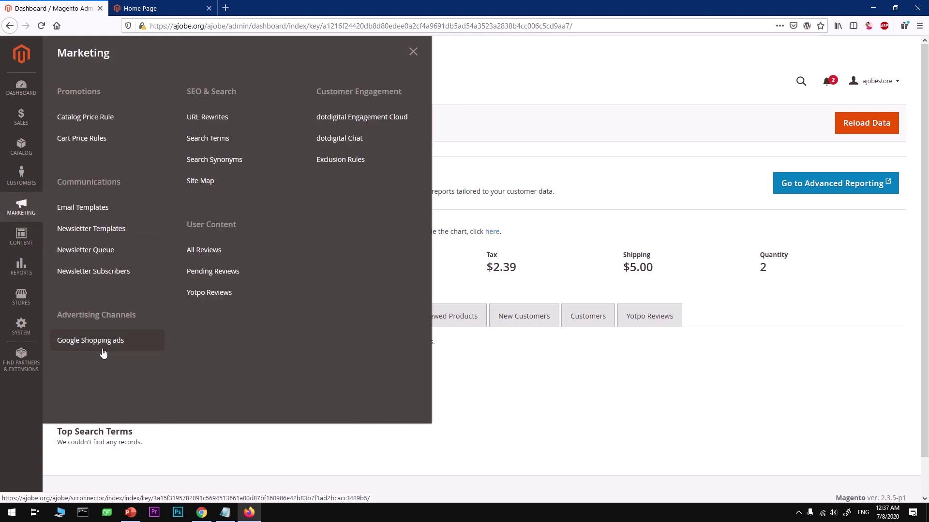
pyautogui.click(22, 237)
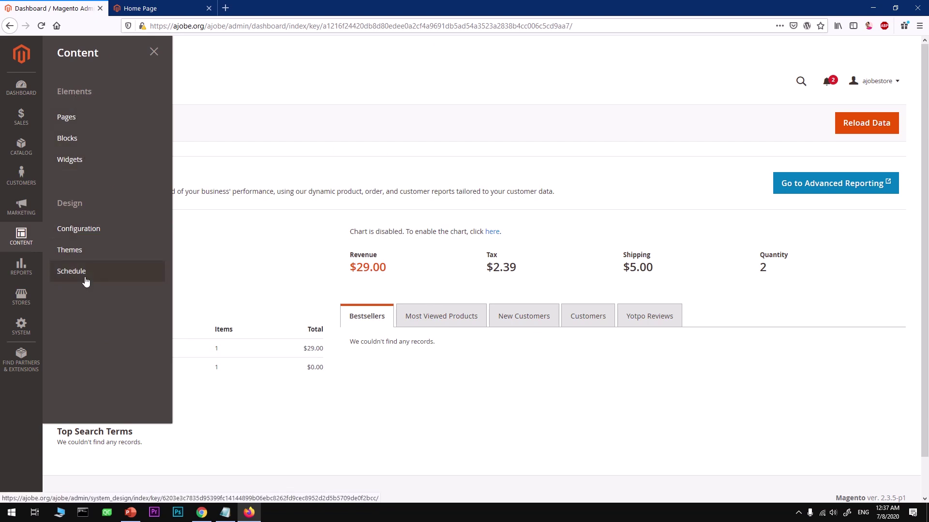
pyautogui.click(22, 267)
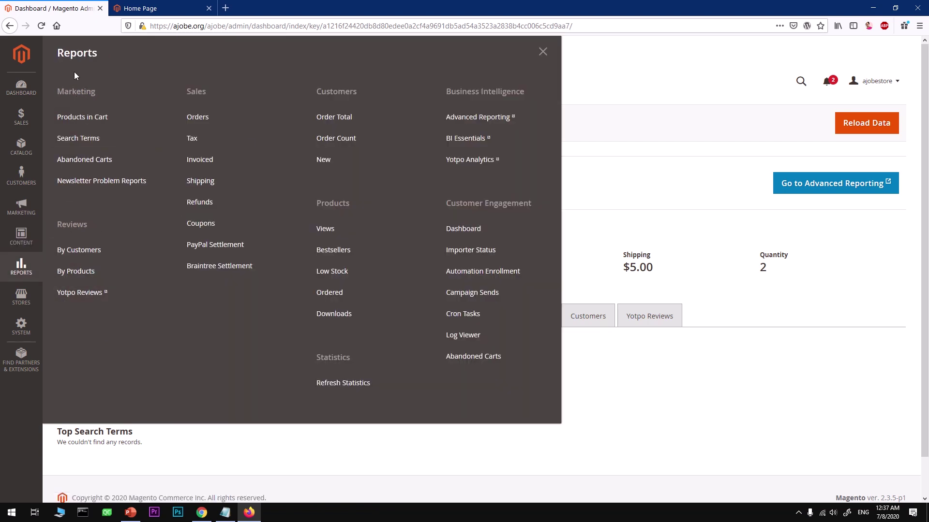
pyautogui.click(21, 297)
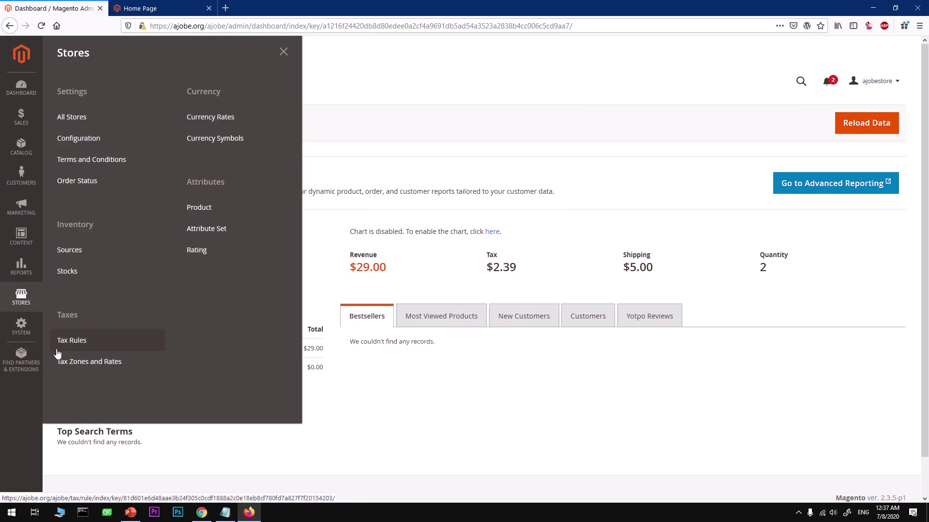
pyautogui.click(27, 338)
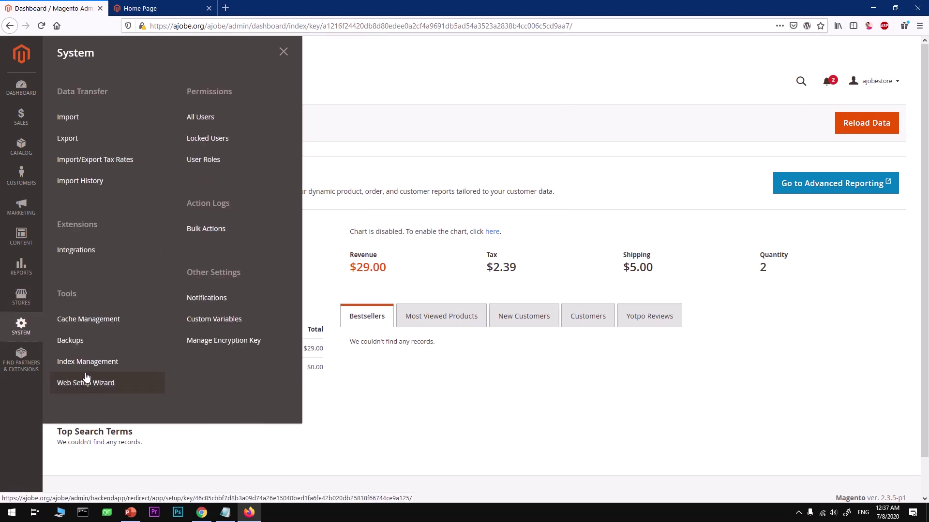
pyautogui.click(72, 250)
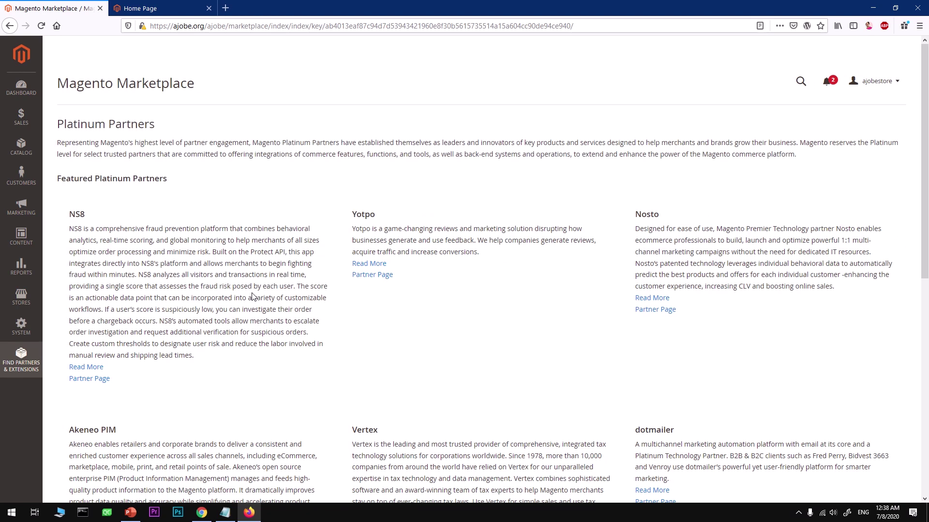
# Scroll through the Marketplace Platinum Partners listing and back, then return to the Dashboard
pyautogui.scroll(-8, 252, 296)
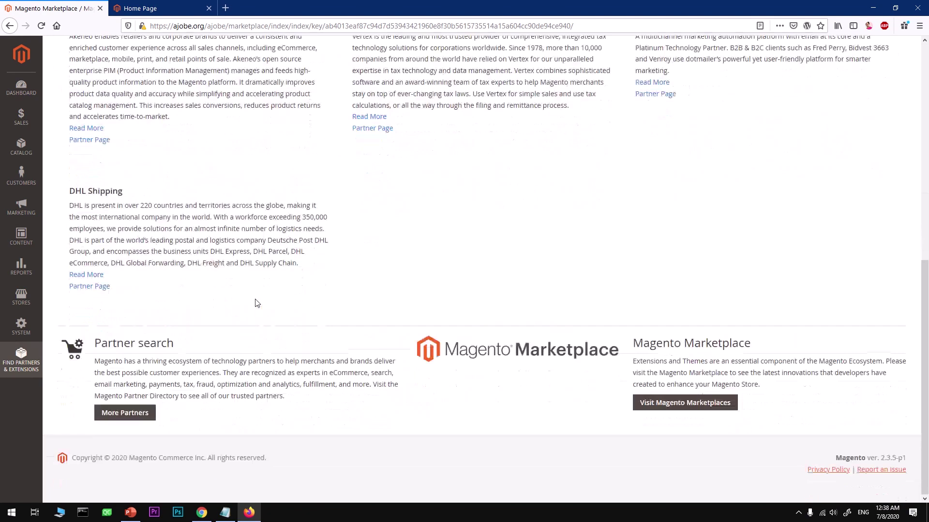
pyautogui.scroll(10, 256, 299)
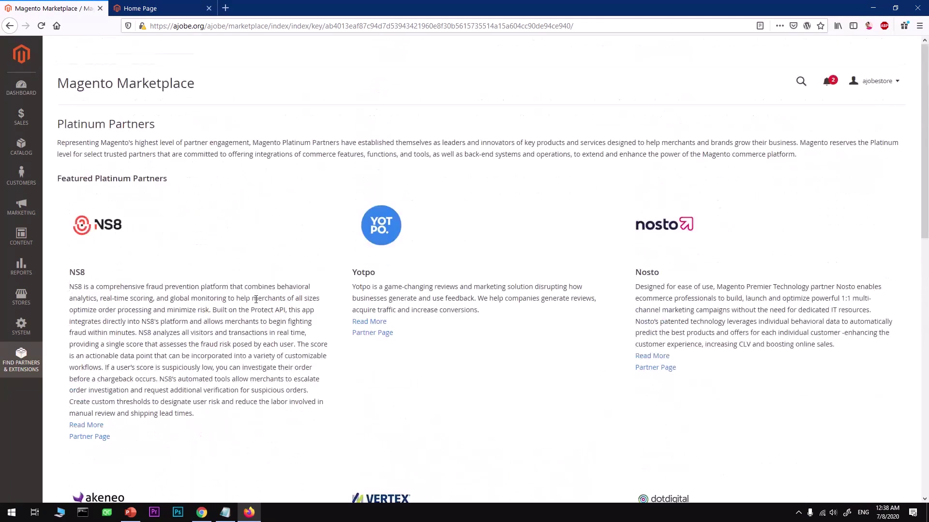
pyautogui.click(21, 86)
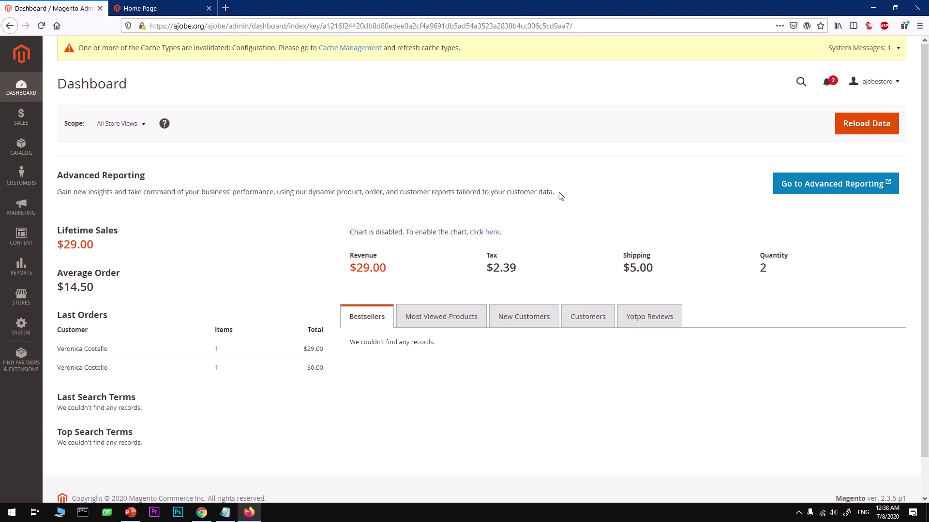
pyautogui.moveTo(561, 196); pyautogui.dragTo(69, 172)
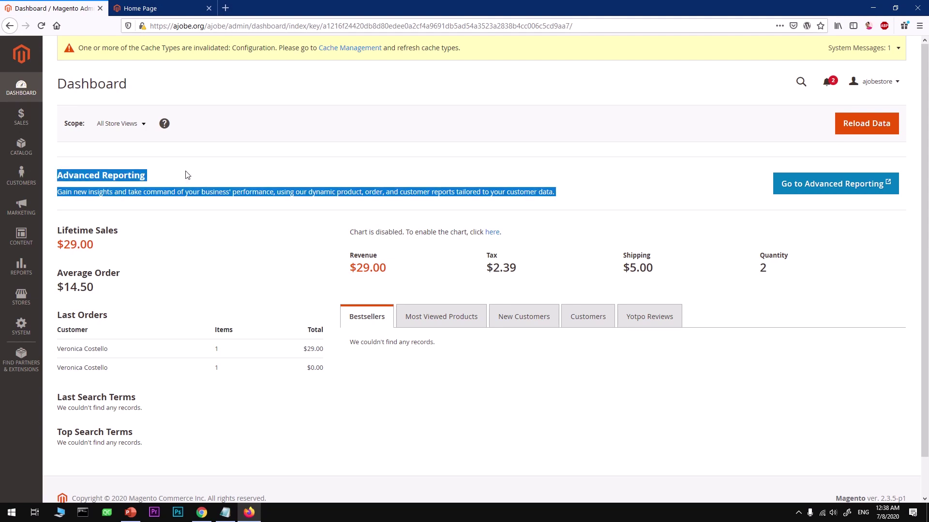
pyautogui.click(260, 189)
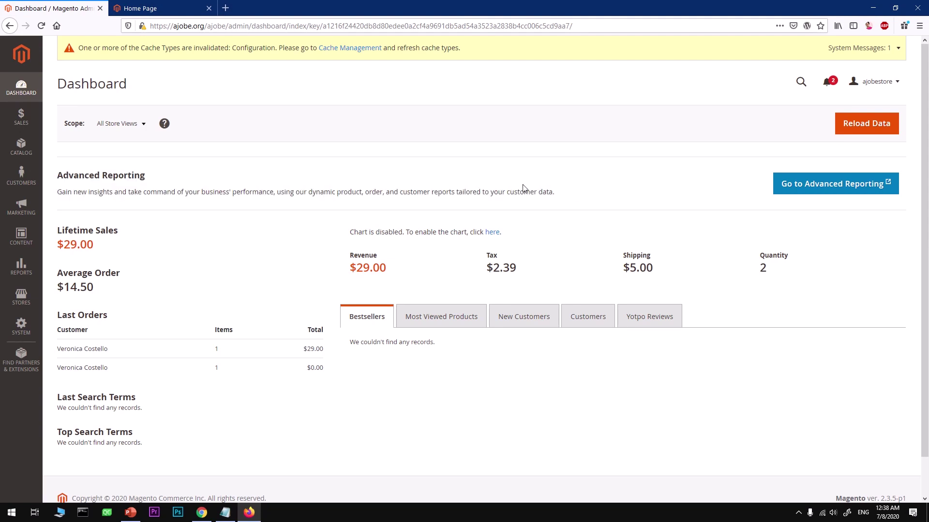
pyautogui.moveTo(559, 194); pyautogui.dragTo(49, 173)
pyautogui.click(165, 173)
pyautogui.moveTo(557, 192); pyautogui.dragTo(60, 175)
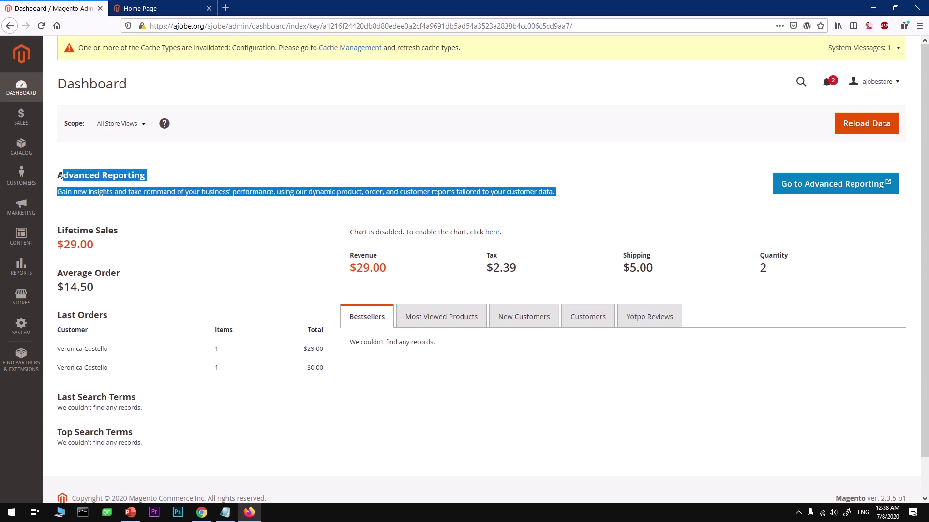